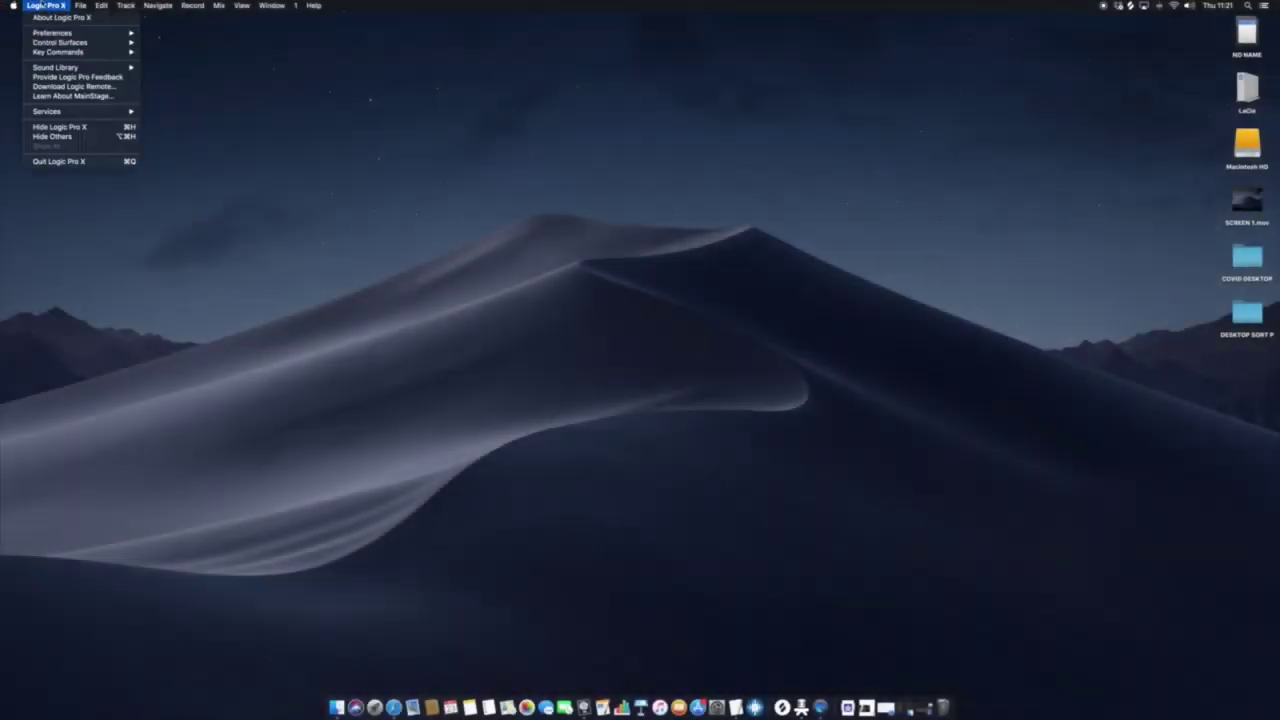
- Choose File > New to open an untitled project showing the new-track dialog
left_click(85, 15)
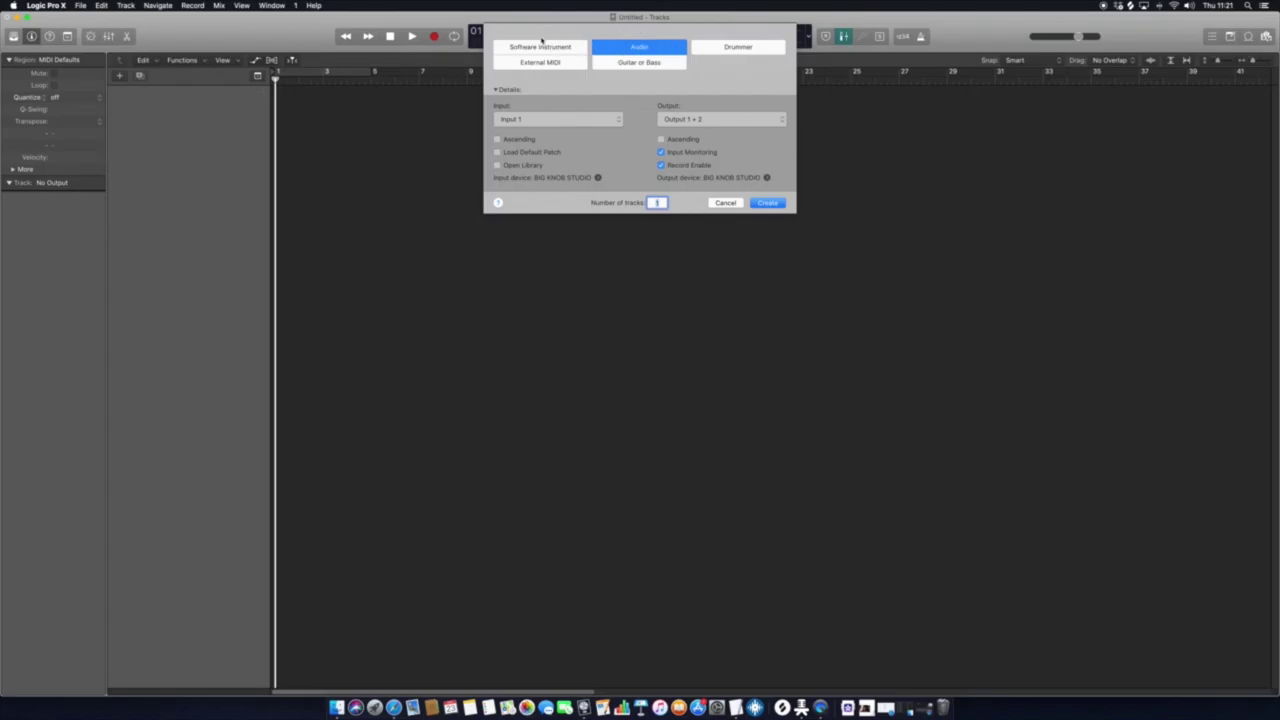
- Browse the track types and choose Audio as the new track type
left_click(540, 47)
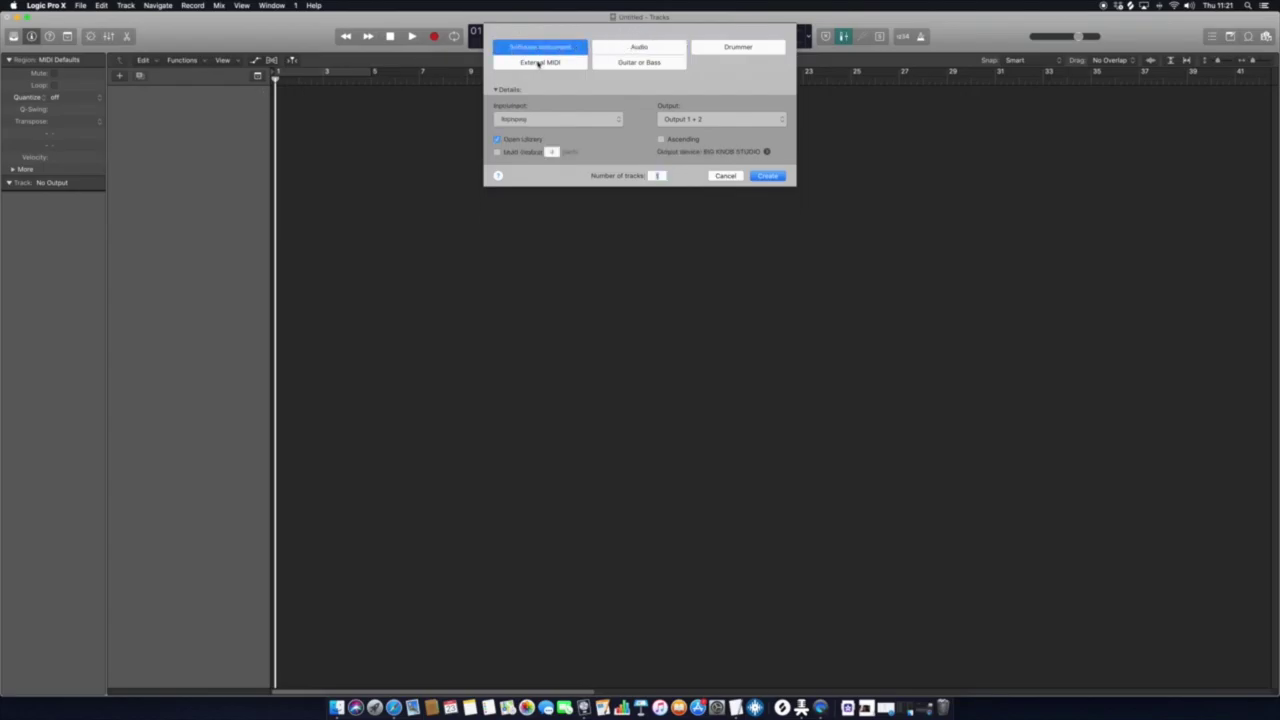
left_click(538, 63)
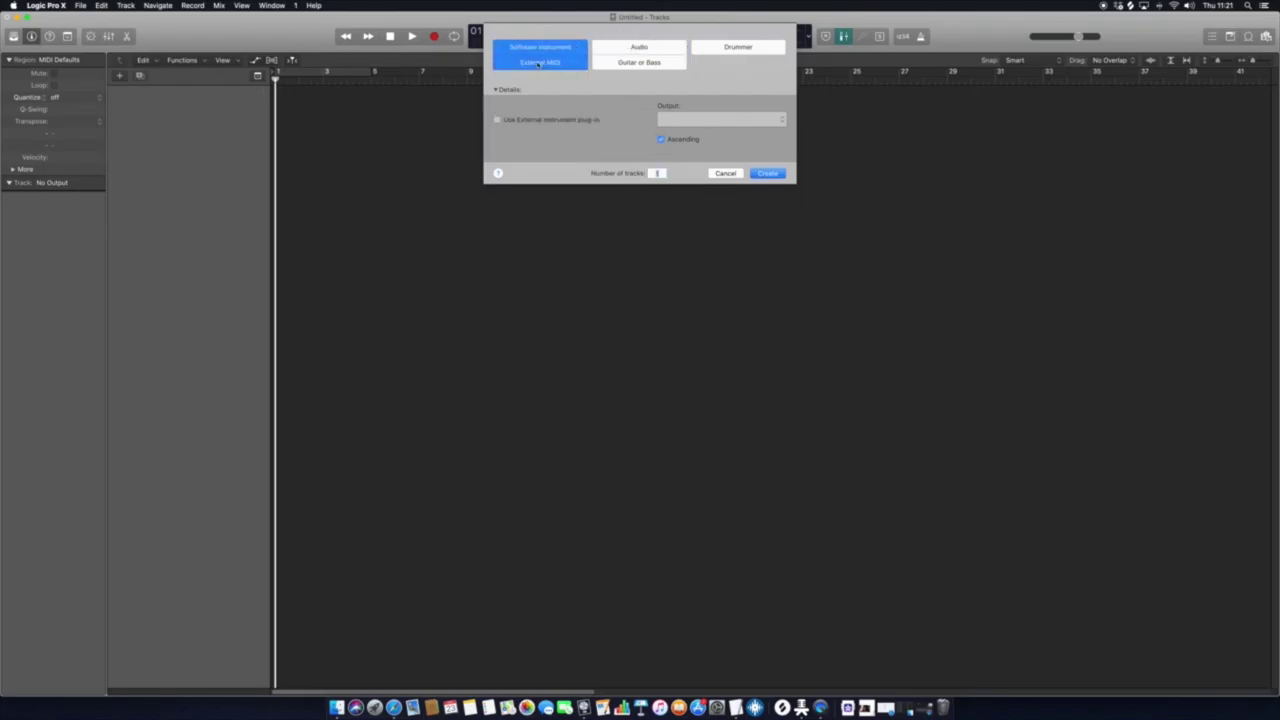
left_click(650, 64)
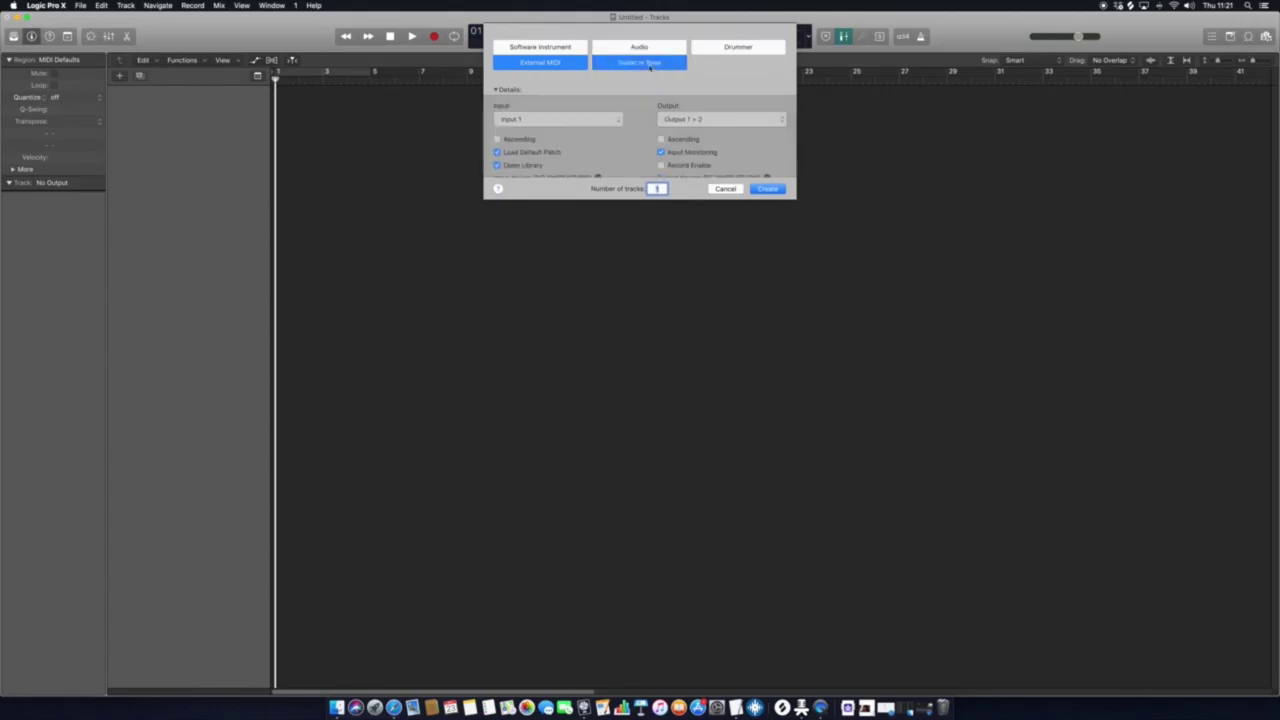
left_click(720, 50)
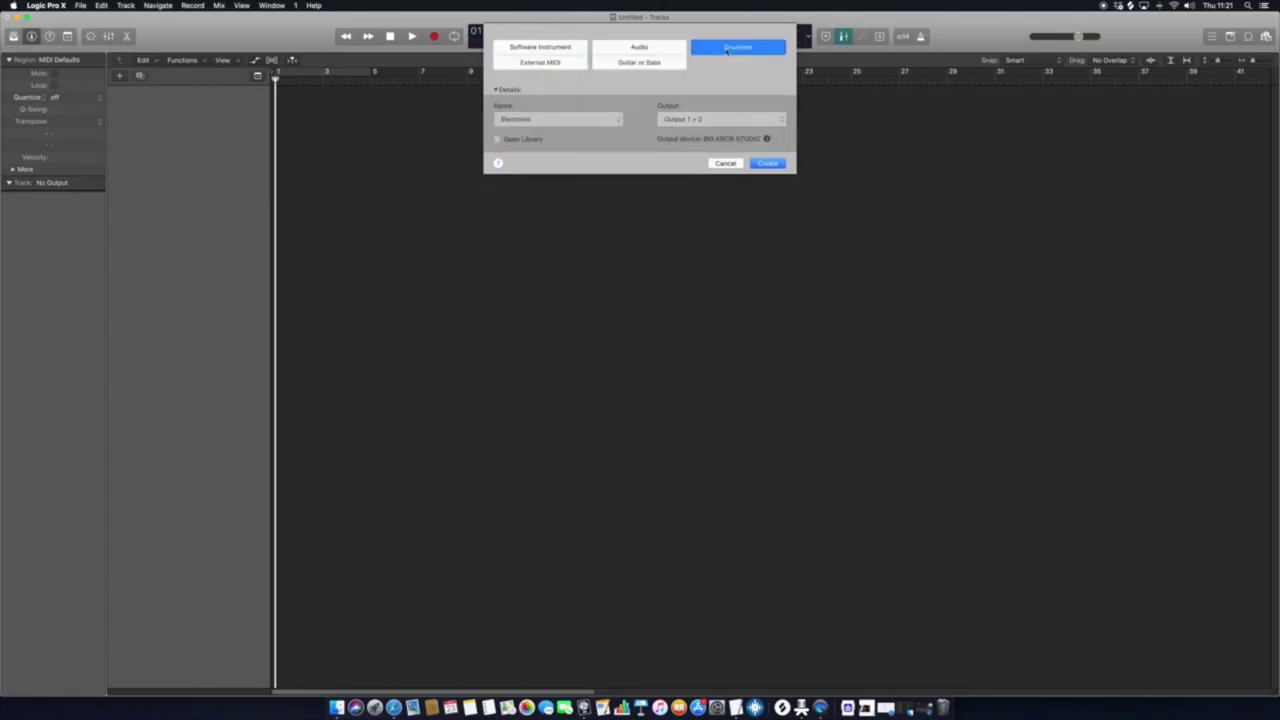
left_click(632, 52)
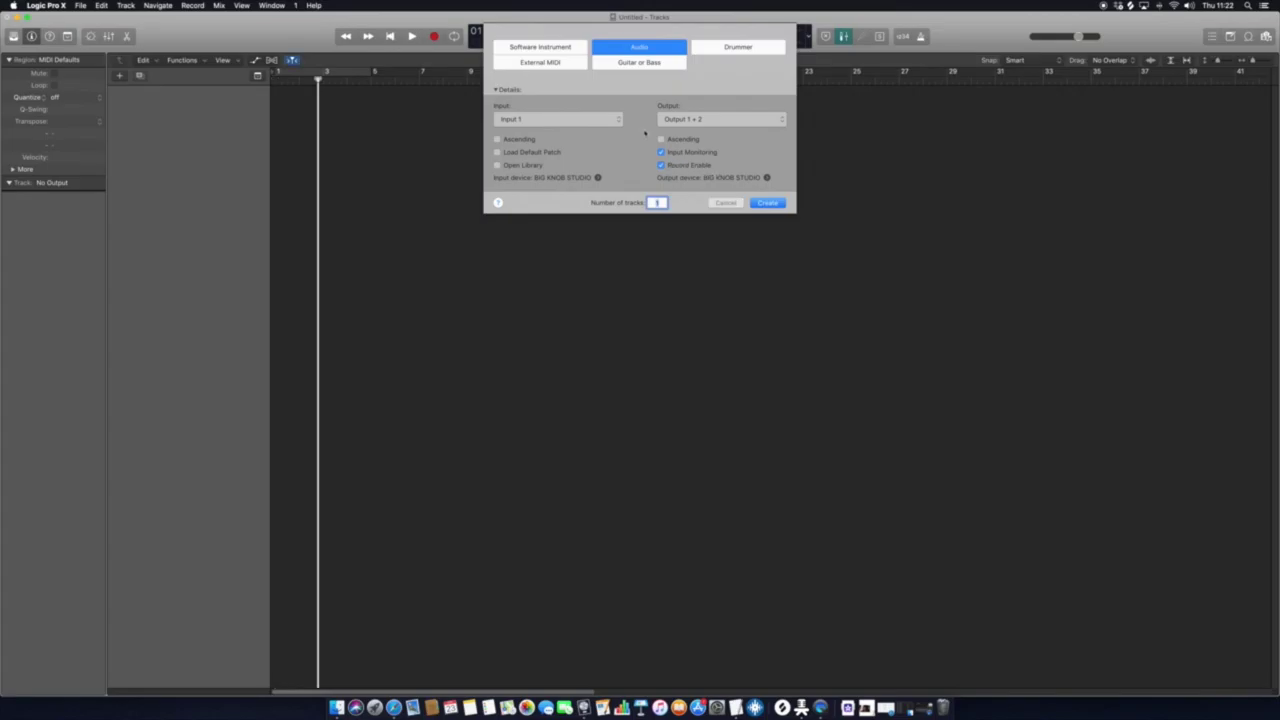
- Create one Audio track with input set to No Input, then make the window full screen
left_click(618, 120)
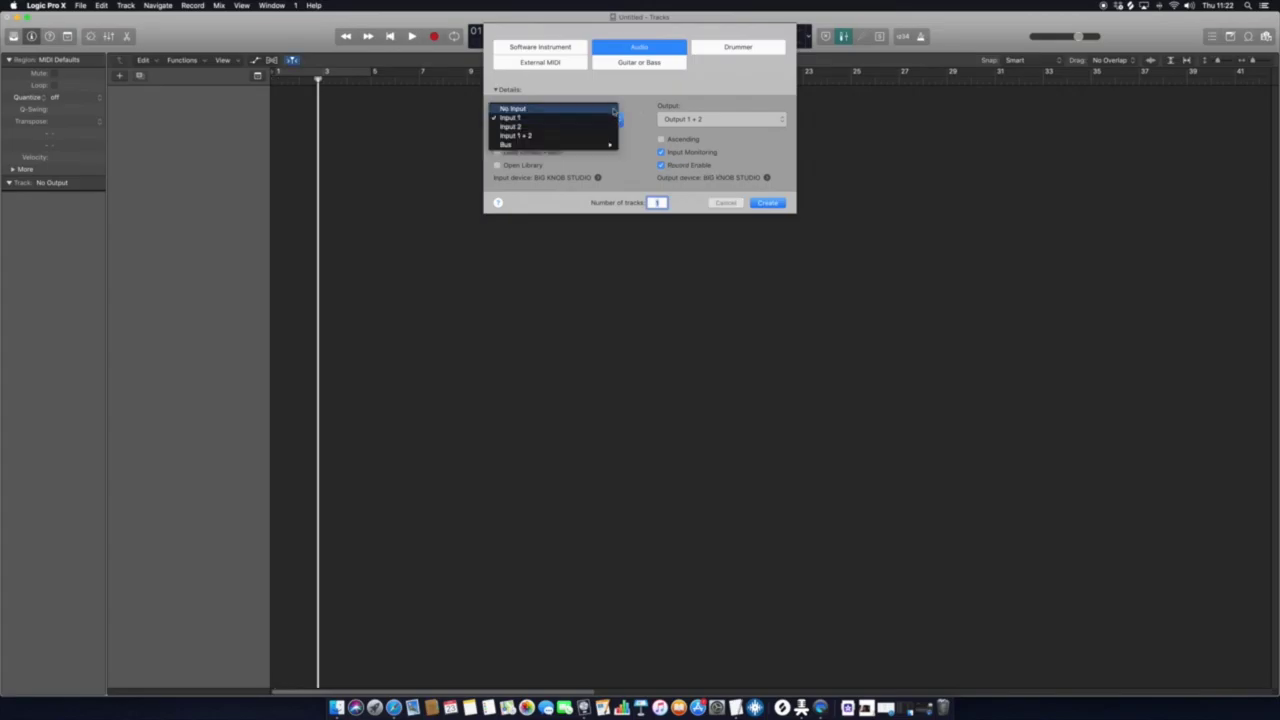
left_click(614, 110)
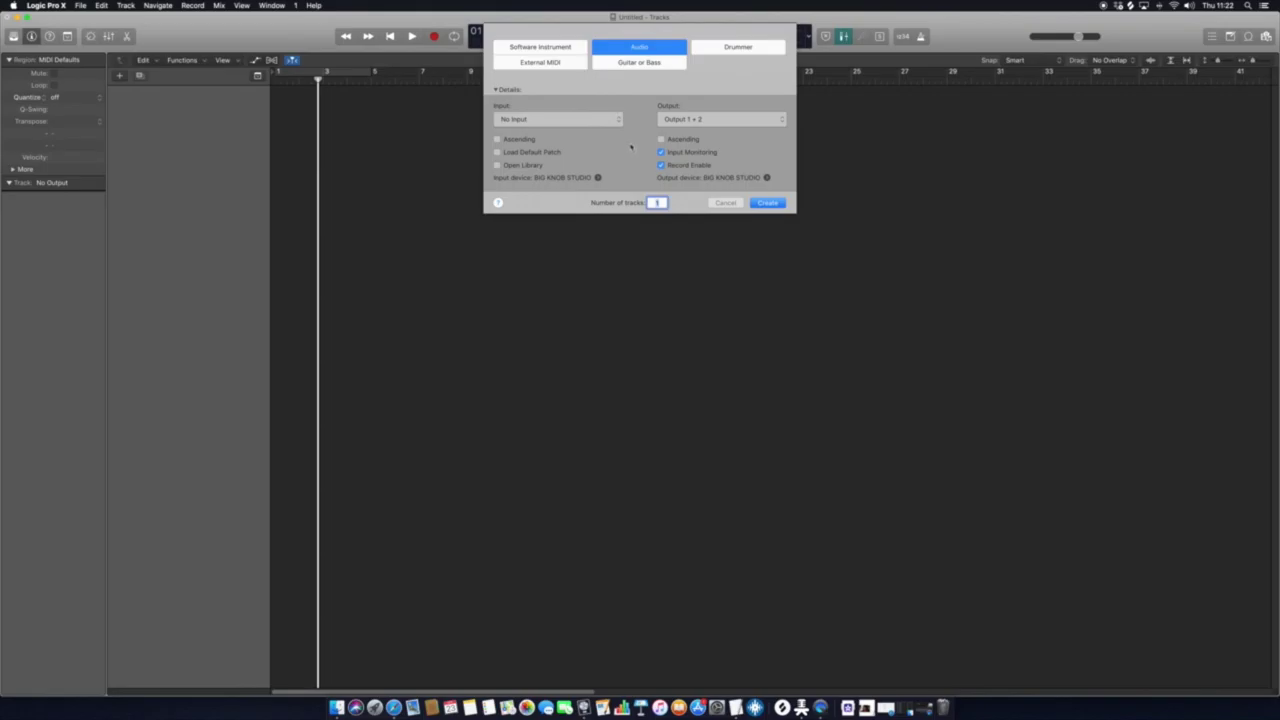
left_click(768, 204)
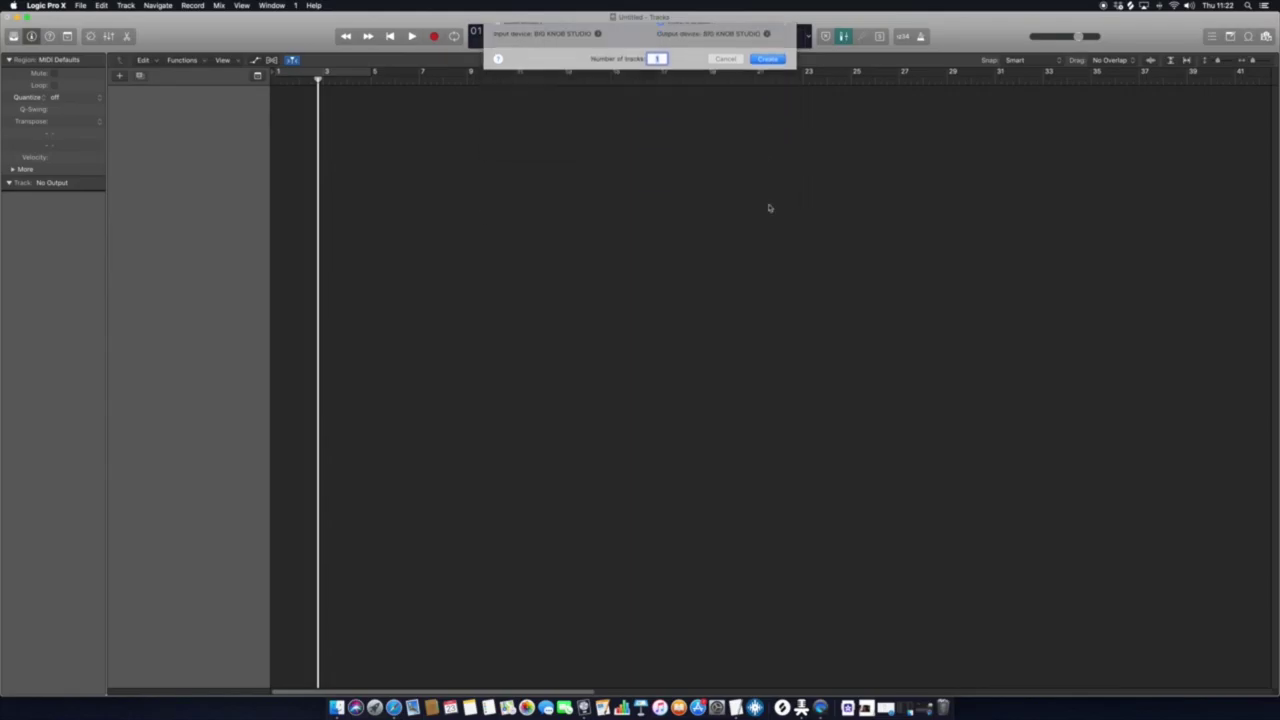
key("ctrl+super+f")
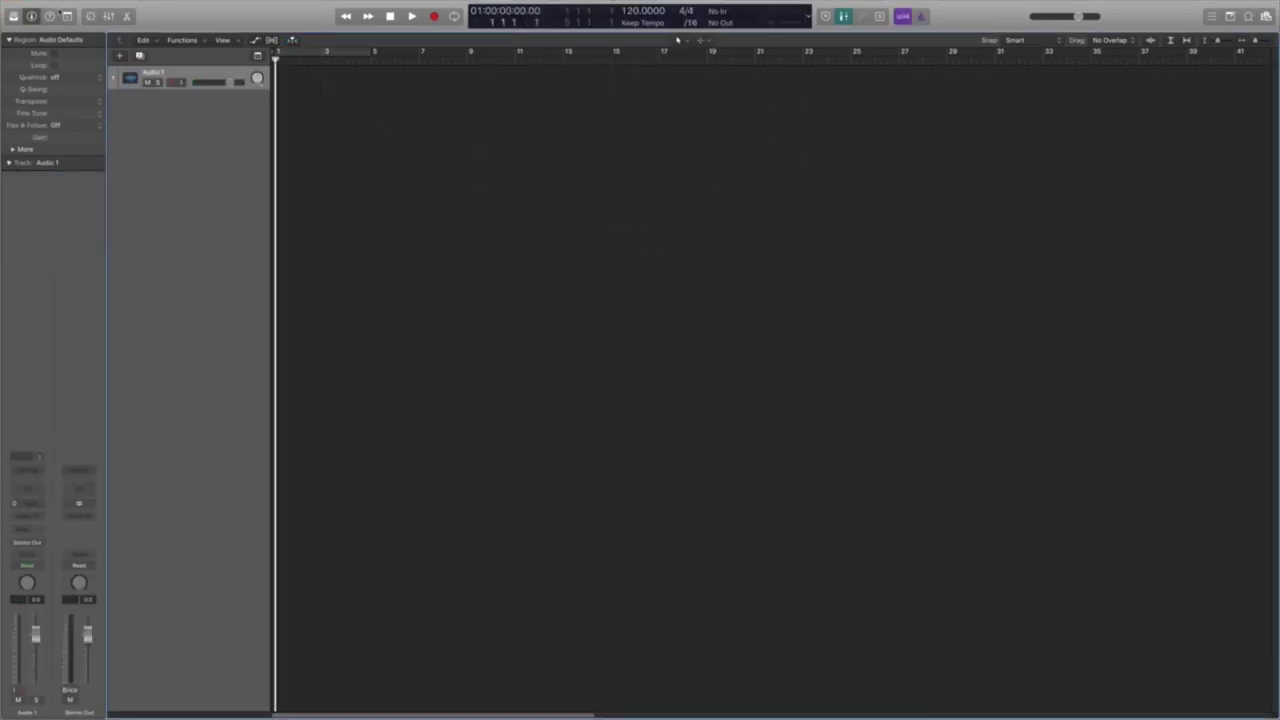
- Open Logic Pro X Preferences to the Audio devices pane
mouse_move(64, 4)
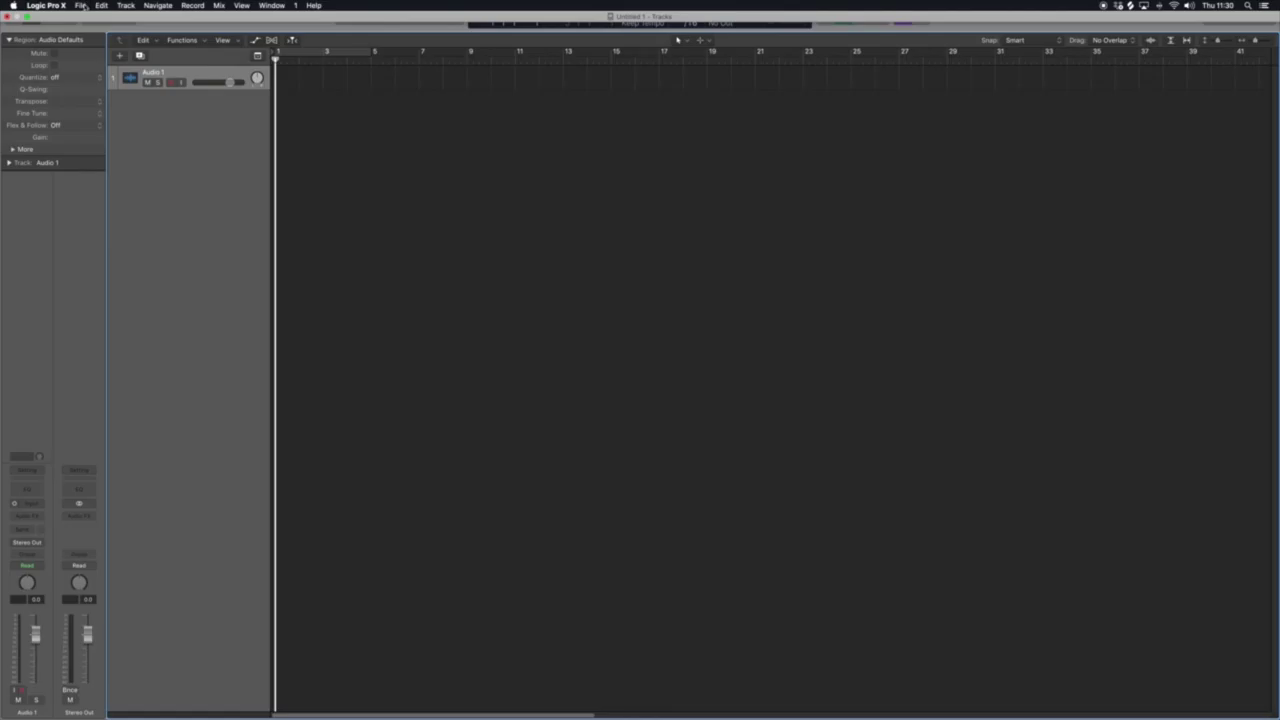
left_click(84, 6)
mouse_move(46, 5)
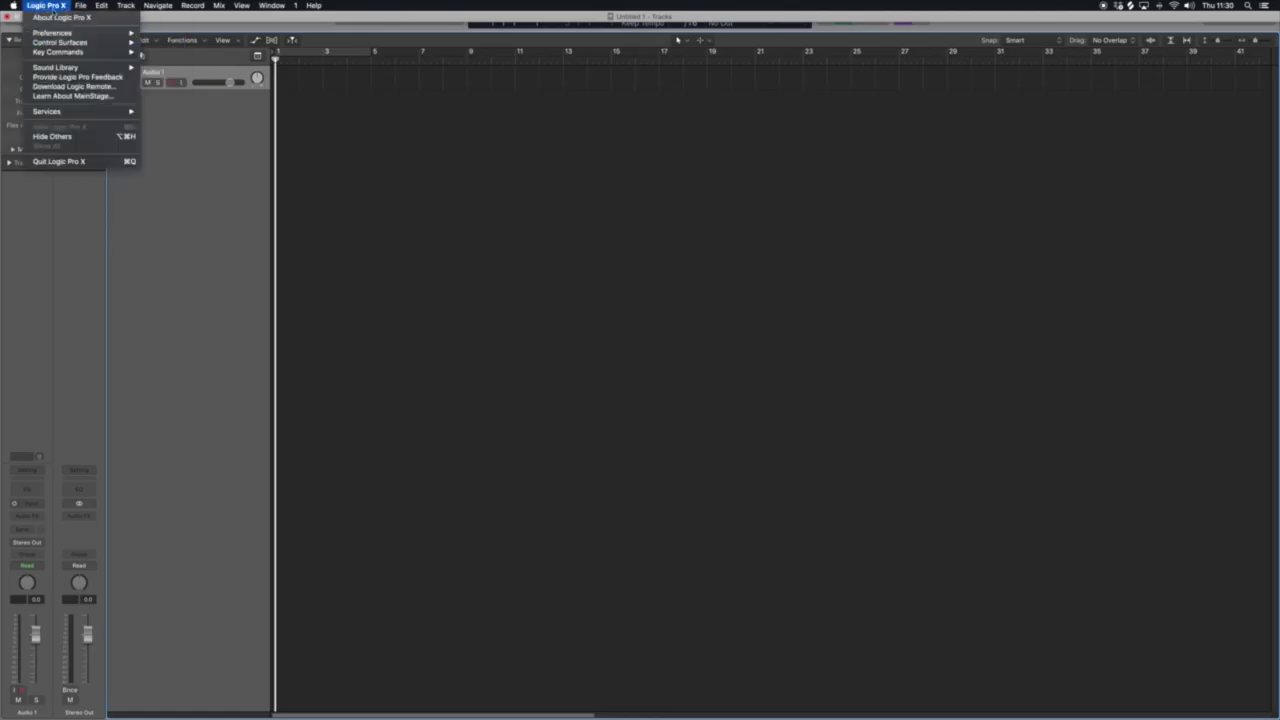
mouse_move(70, 33)
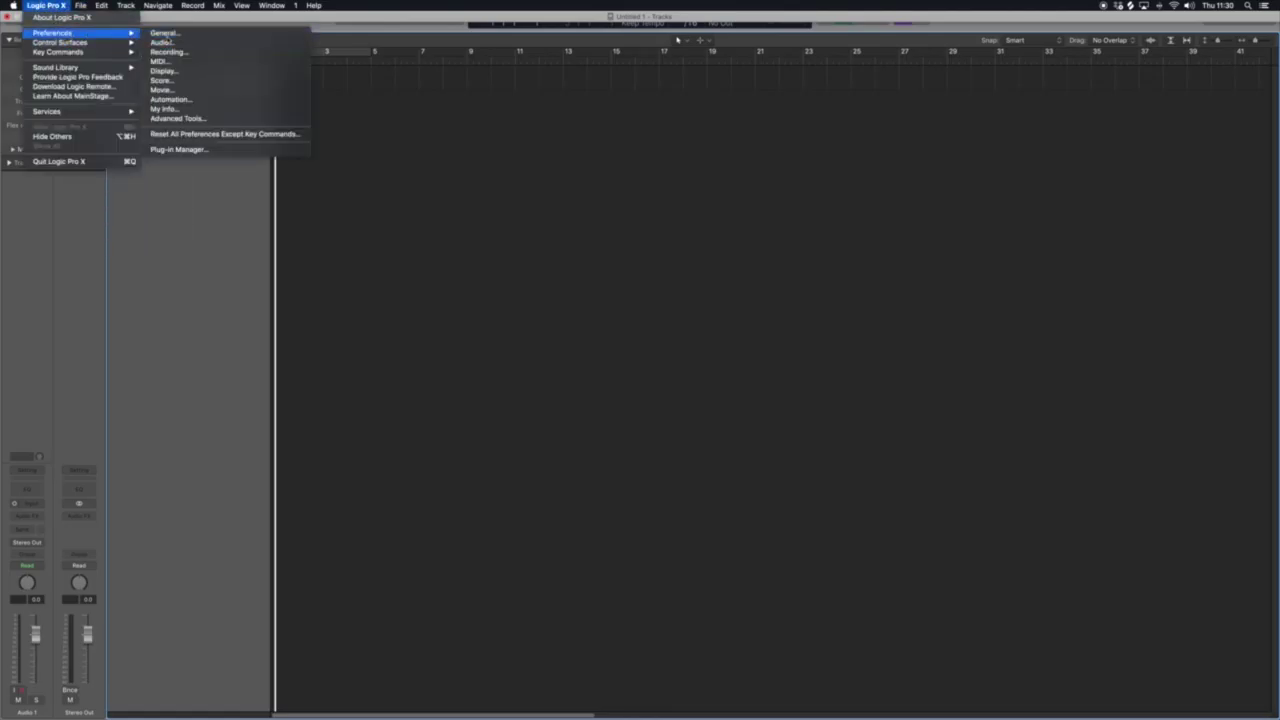
left_click(165, 34)
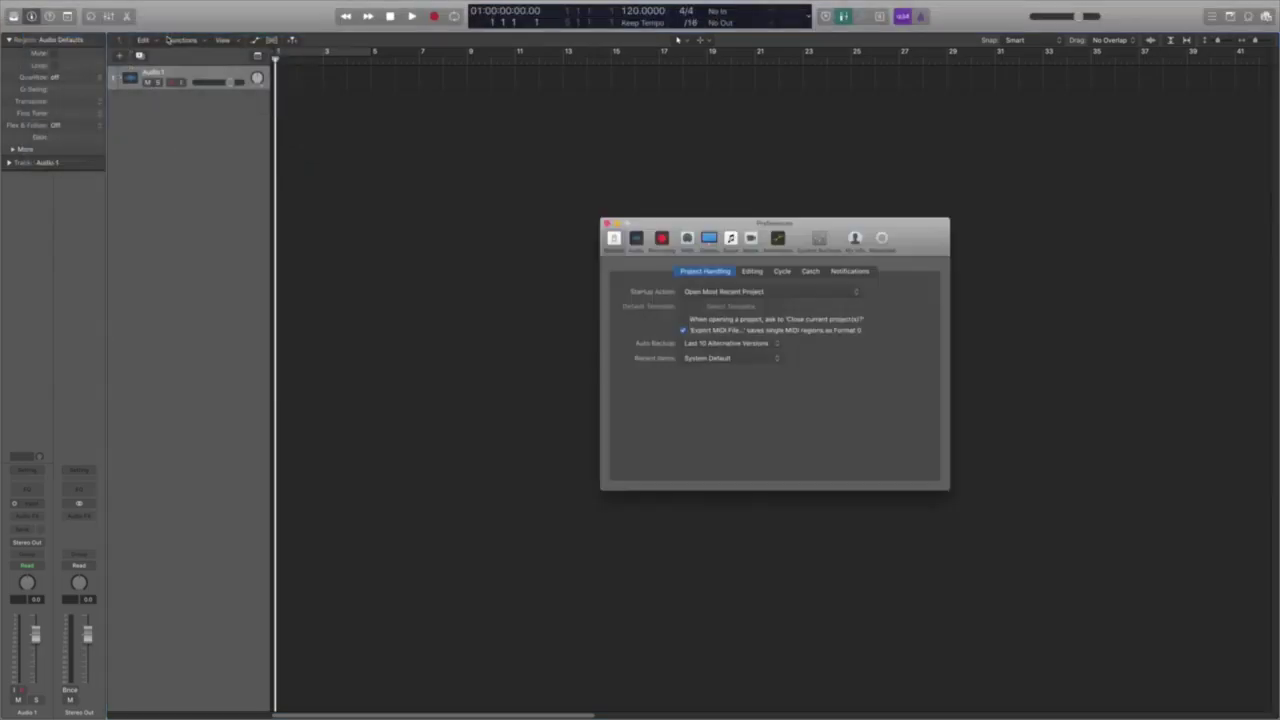
left_click(637, 239)
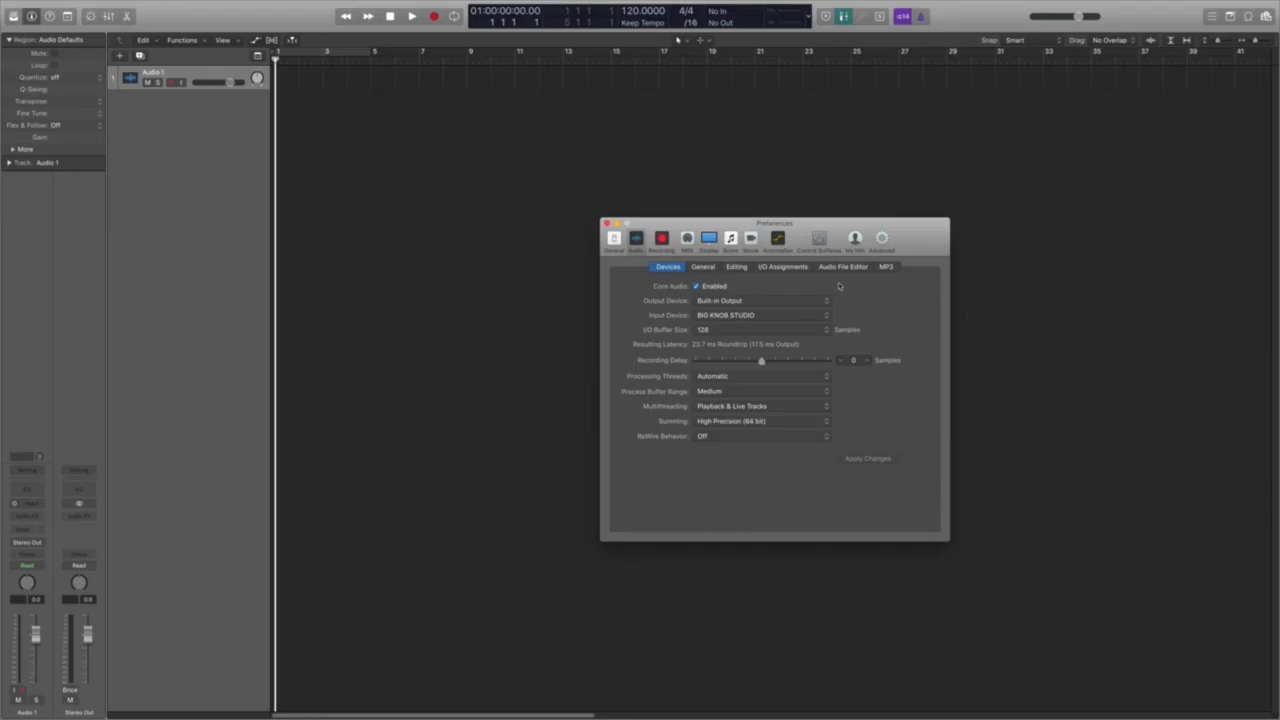
- Keep BIG KNOB STUDIO as input and Built-in Output as output, then close Preferences
left_click(734, 318)
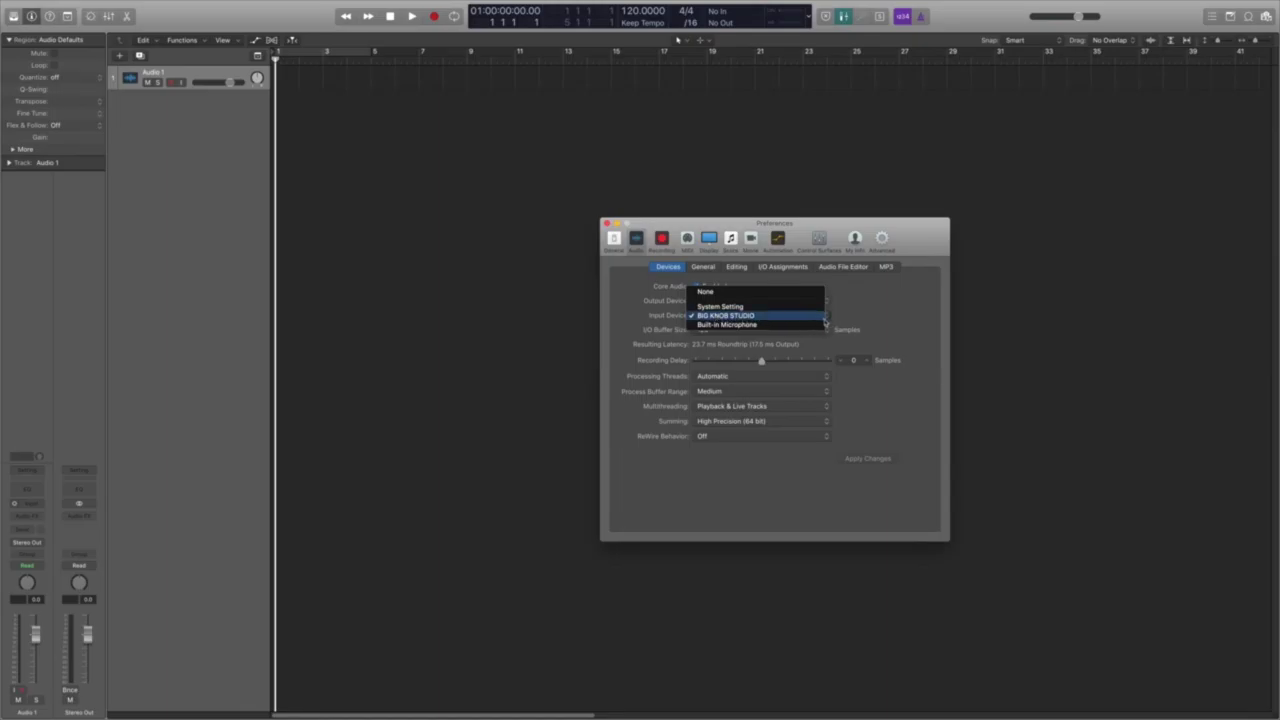
left_click(822, 318)
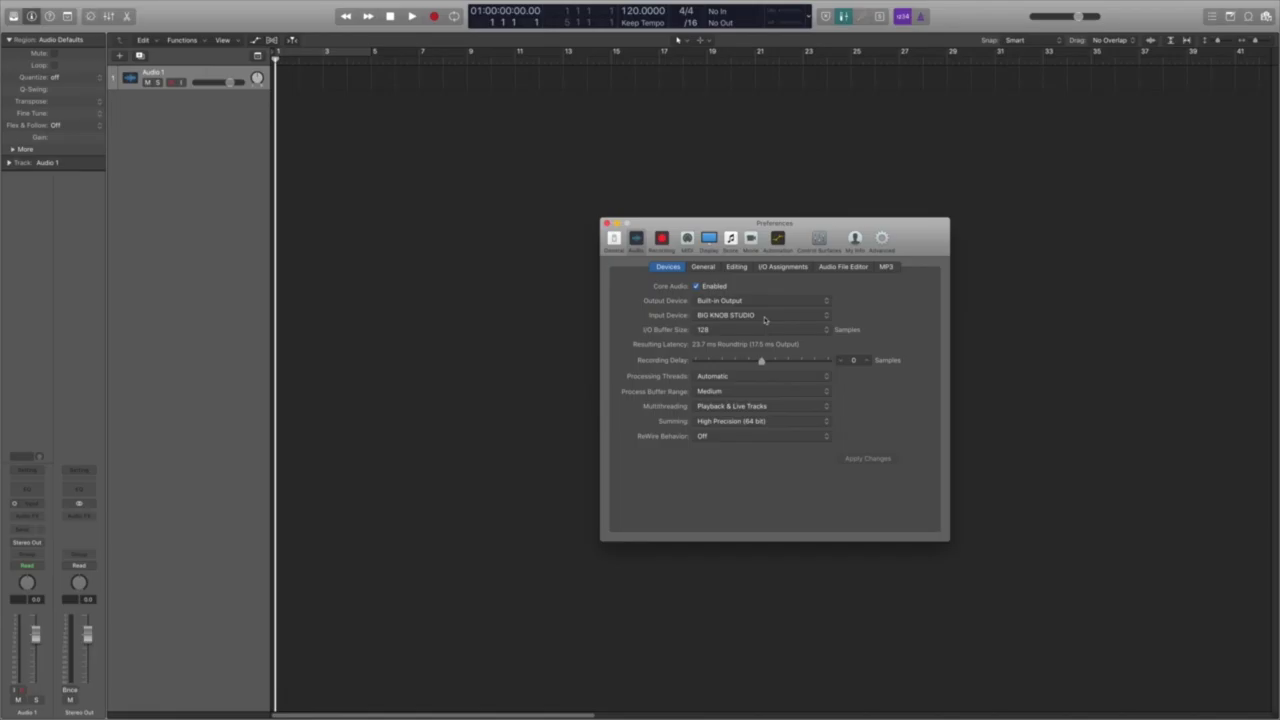
left_click(765, 318)
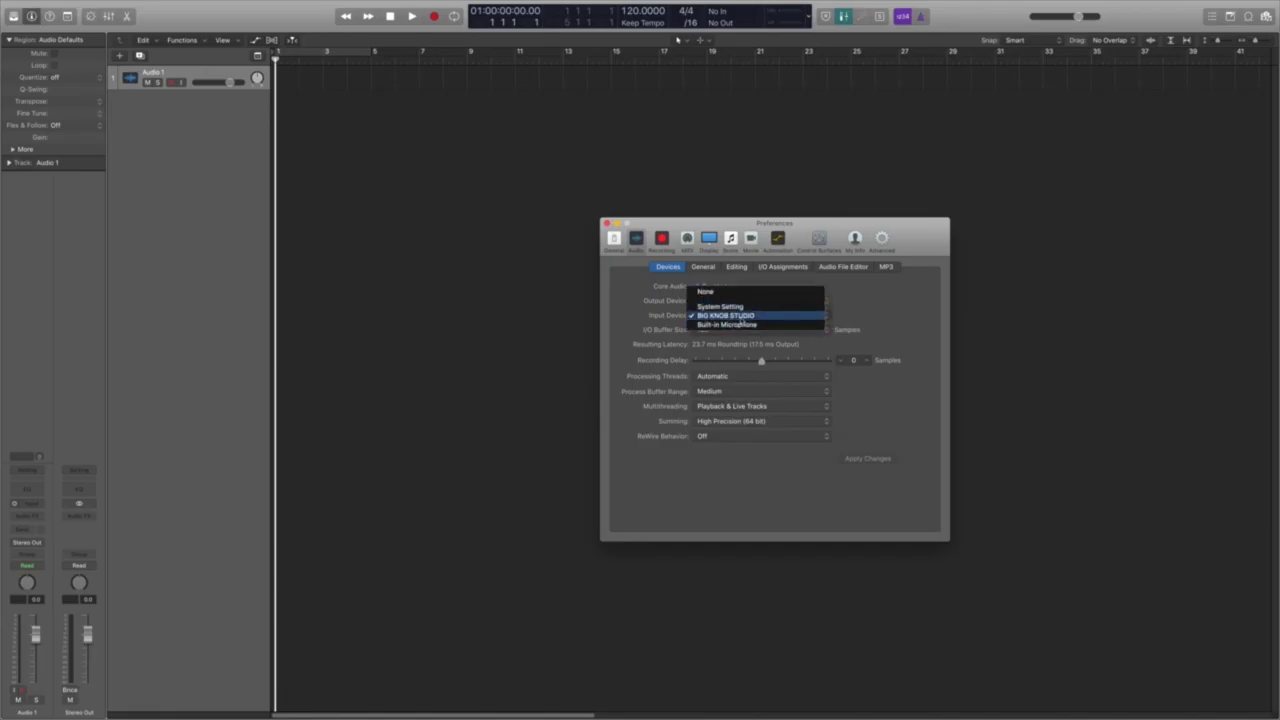
left_click(740, 316)
left_click(745, 301)
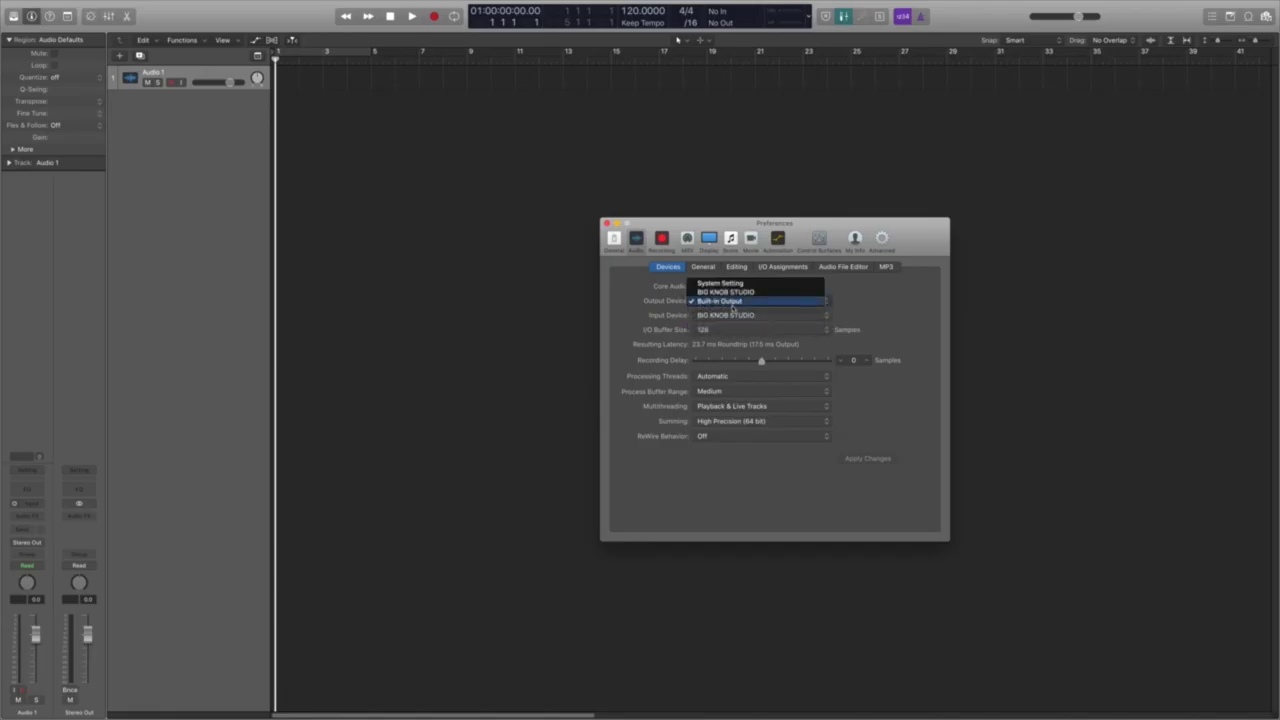
left_click(872, 305)
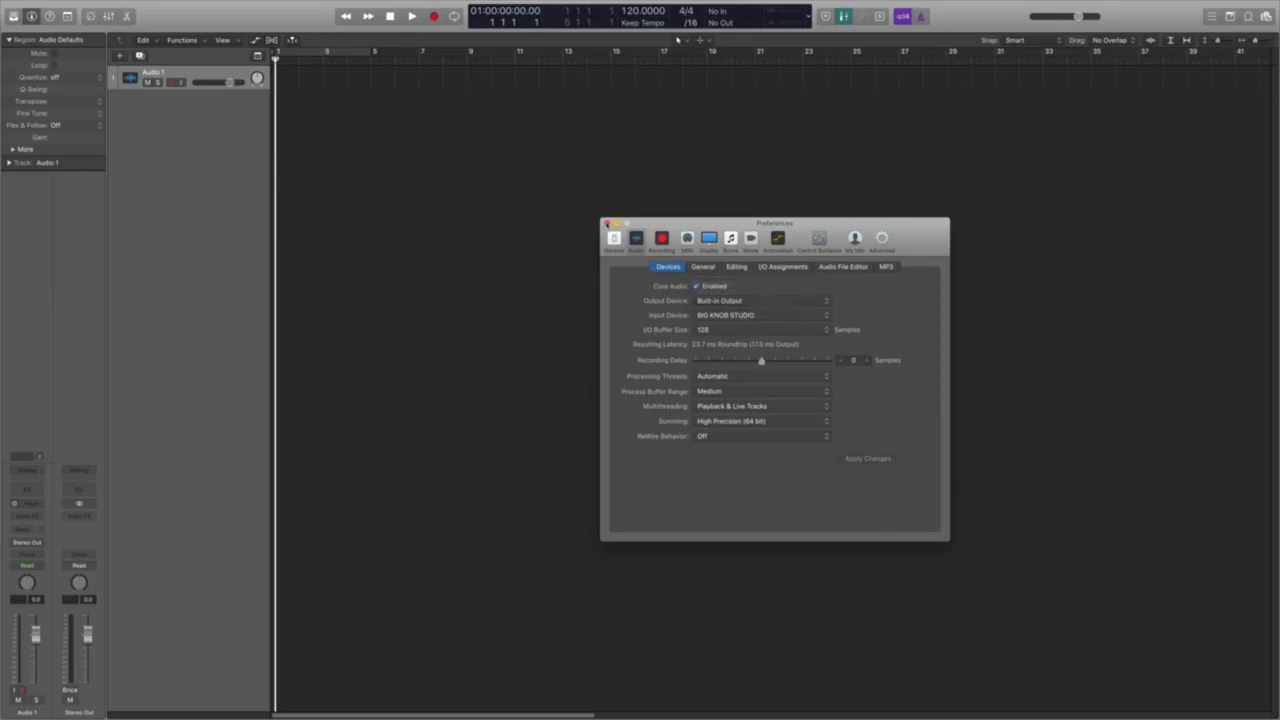
left_click(606, 223)
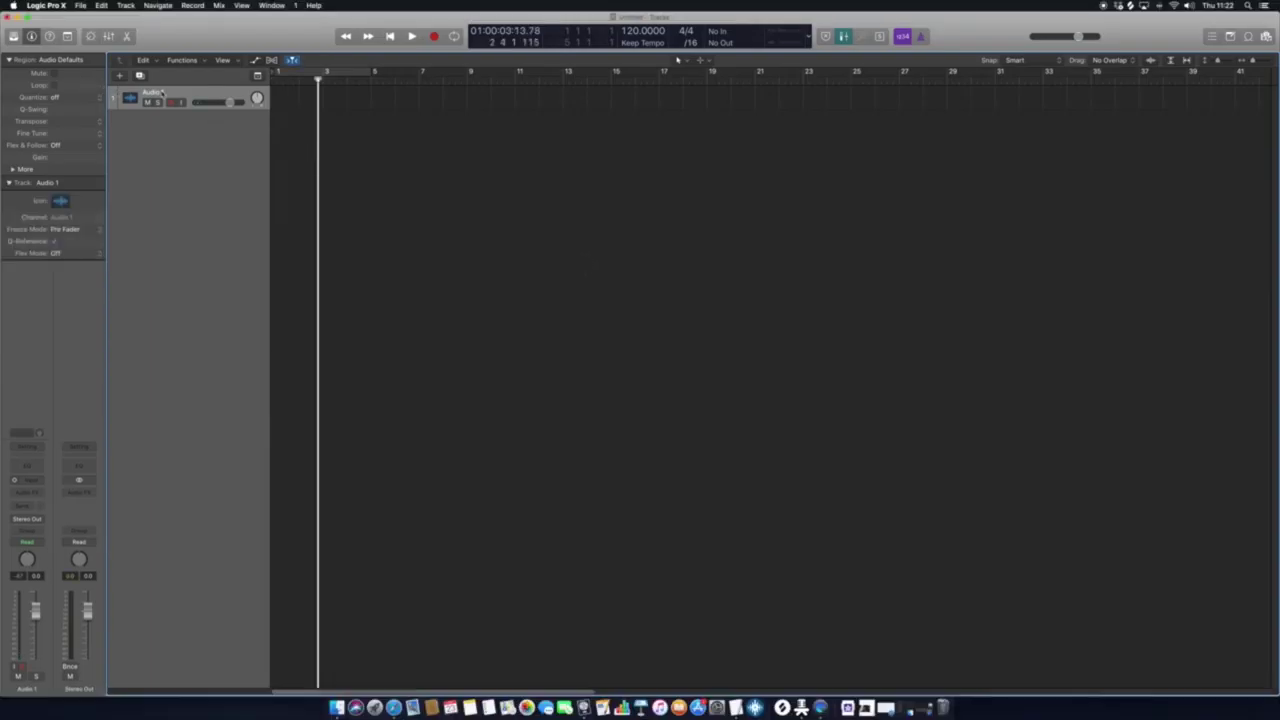
- Open the Apple Loops browser and sort its loops by the Tempo column
left_click(1248, 37)
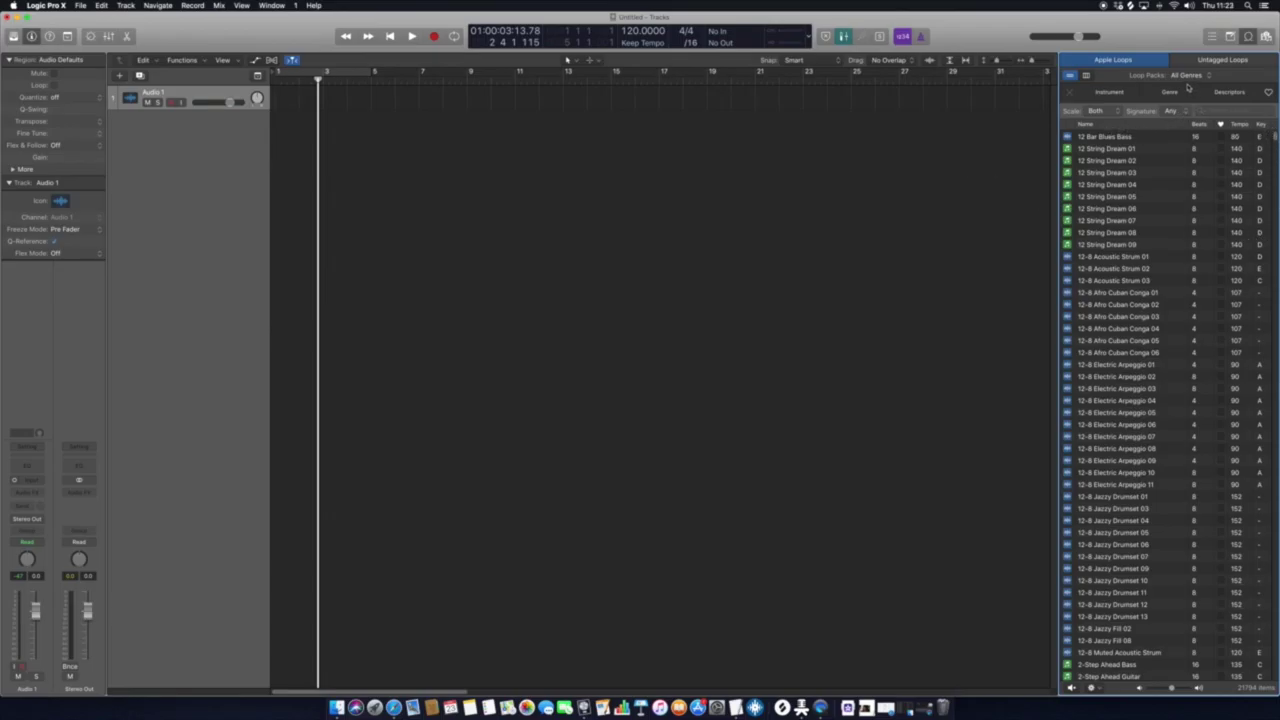
left_click(1240, 125)
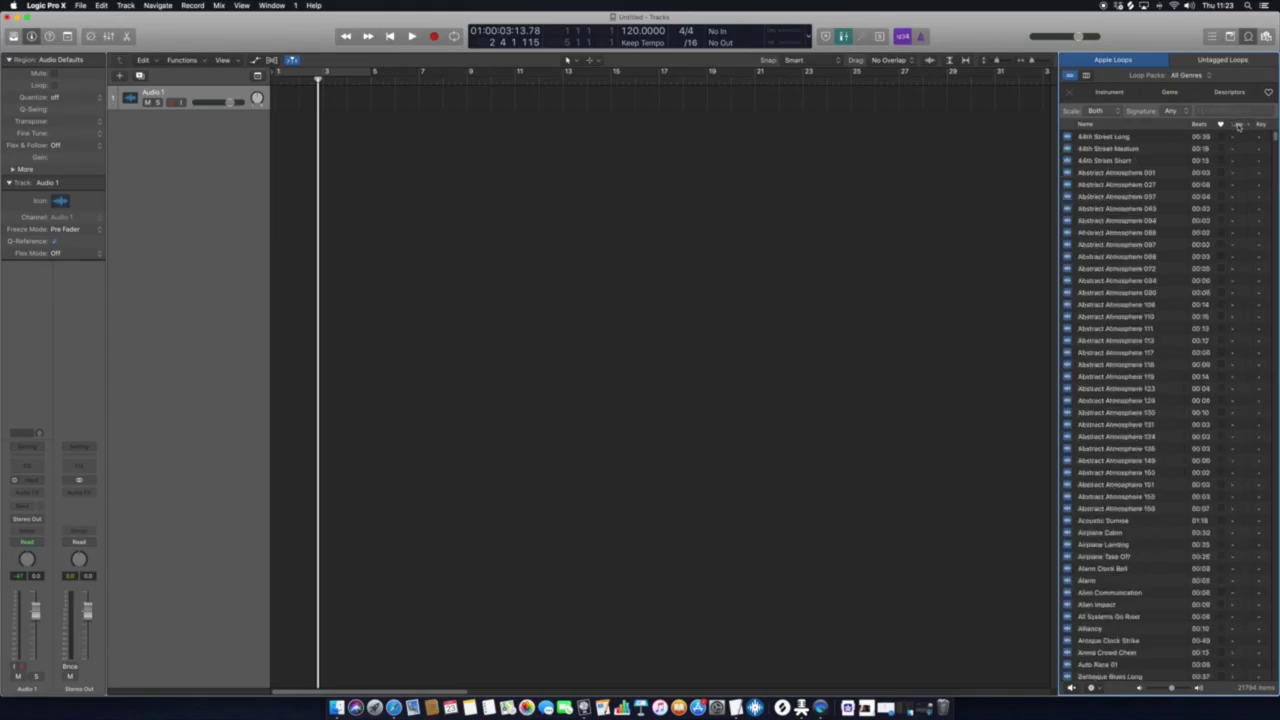
mouse_move(1266, 142)
left_mouse_down()
mouse_move(1273, 500)
mouse_move(1266, 140)
left_mouse_up()
mouse_move(1275, 138)
left_mouse_down()
mouse_move(1275, 402)
mouse_move(1275, 133)
left_mouse_up()
- Search loops for 'Clash' and audition Long Crash Cymbal 03, Short Crash Cymbal 01, Muted Crash Beat 02, African Rain Crashbox 01
left_click(1225, 112)
type("Clash")
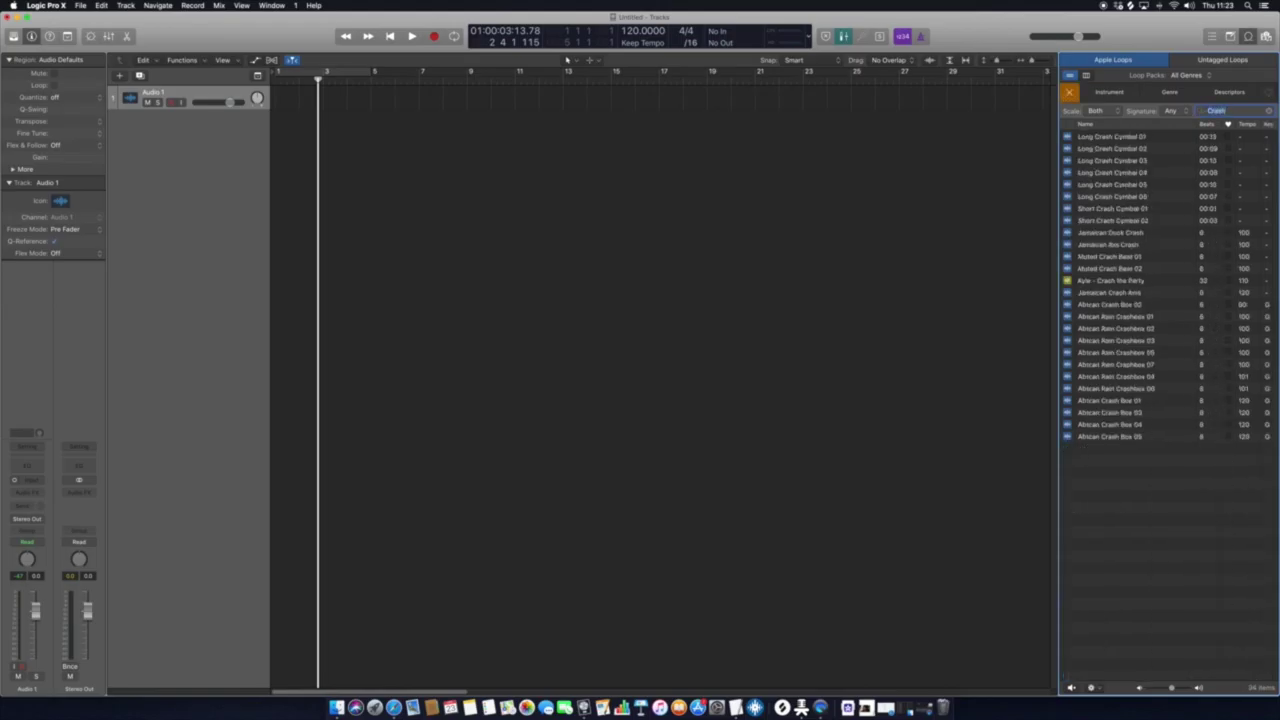
left_click(1120, 161)
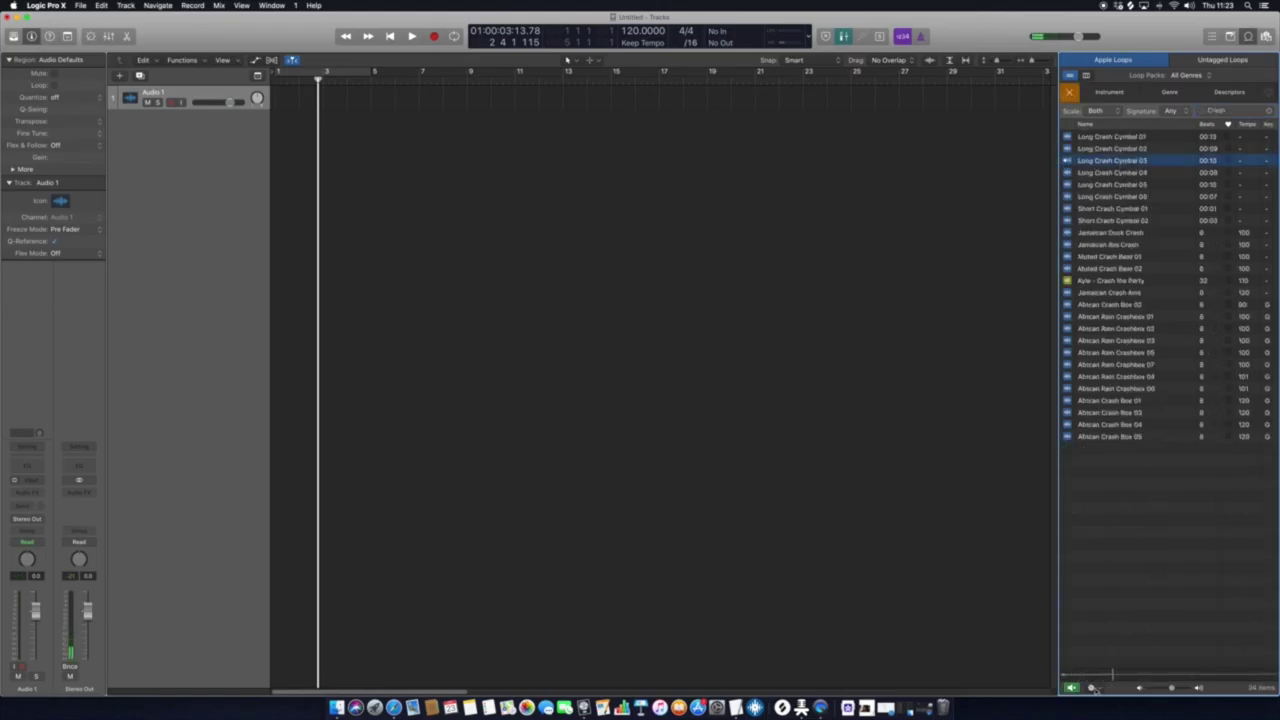
left_click(1117, 208)
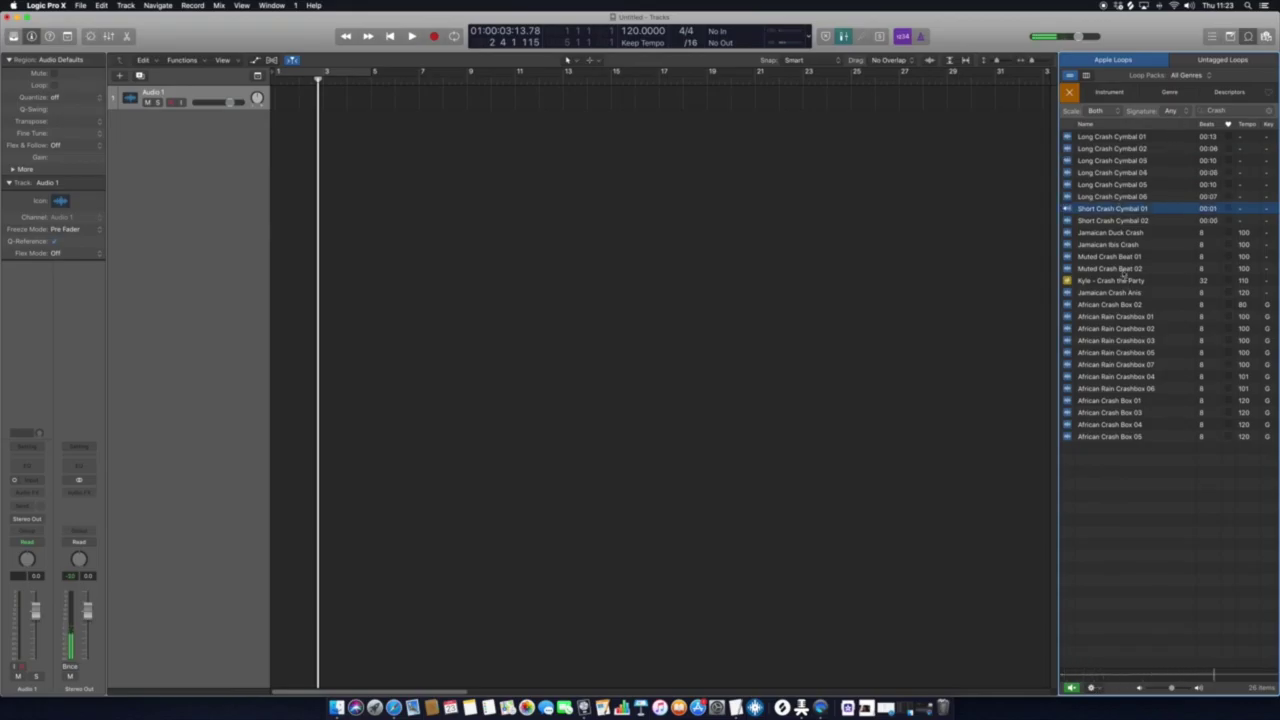
left_click(1124, 269)
left_click(1118, 316)
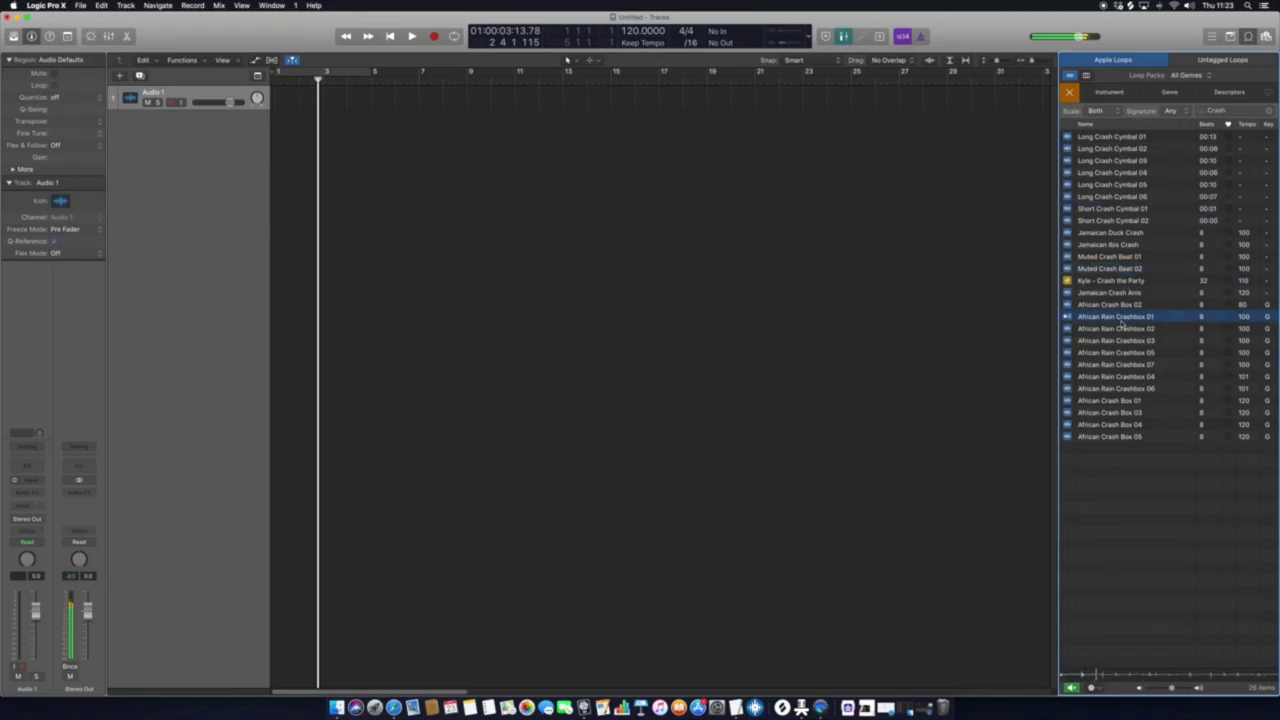
- Stop the preview and clear the search so all 21794 loops list again
left_click(1071, 688)
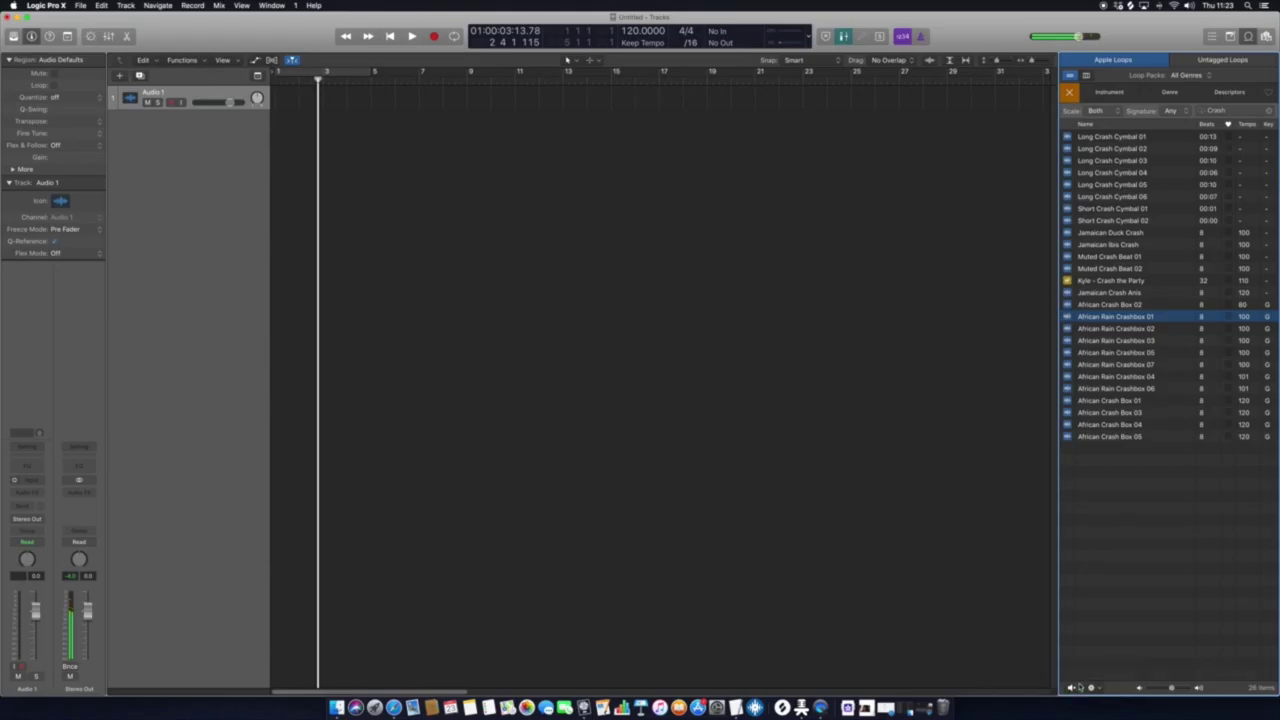
left_click(1235, 110)
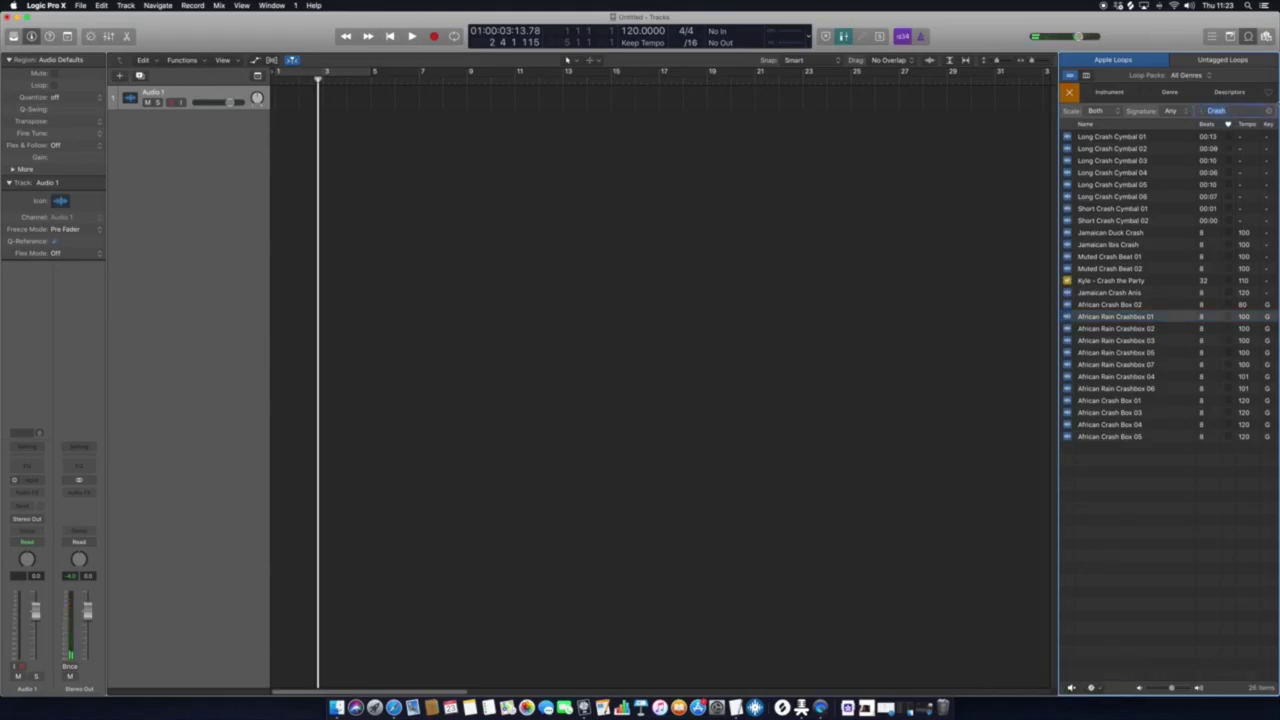
left_click(1267, 112)
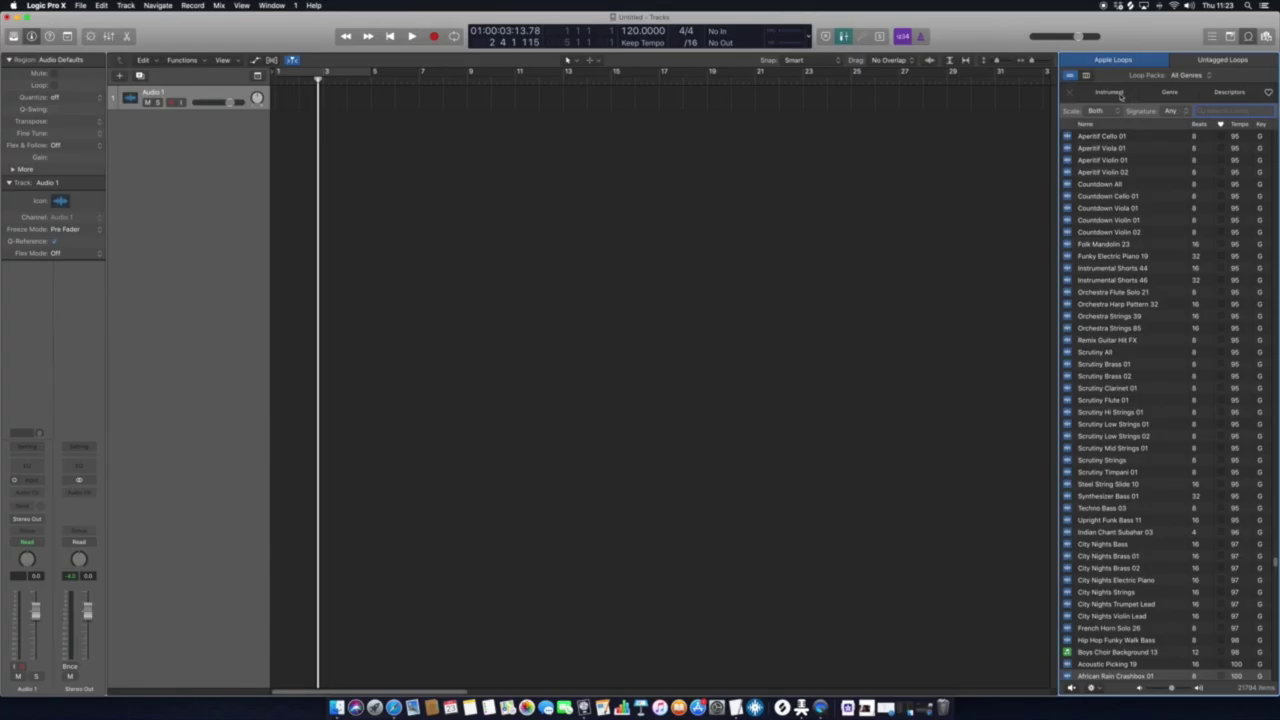
- Filter the loop browser to All Drums (5354 loops) and audition Club Dance Beat 205
left_click(1122, 96)
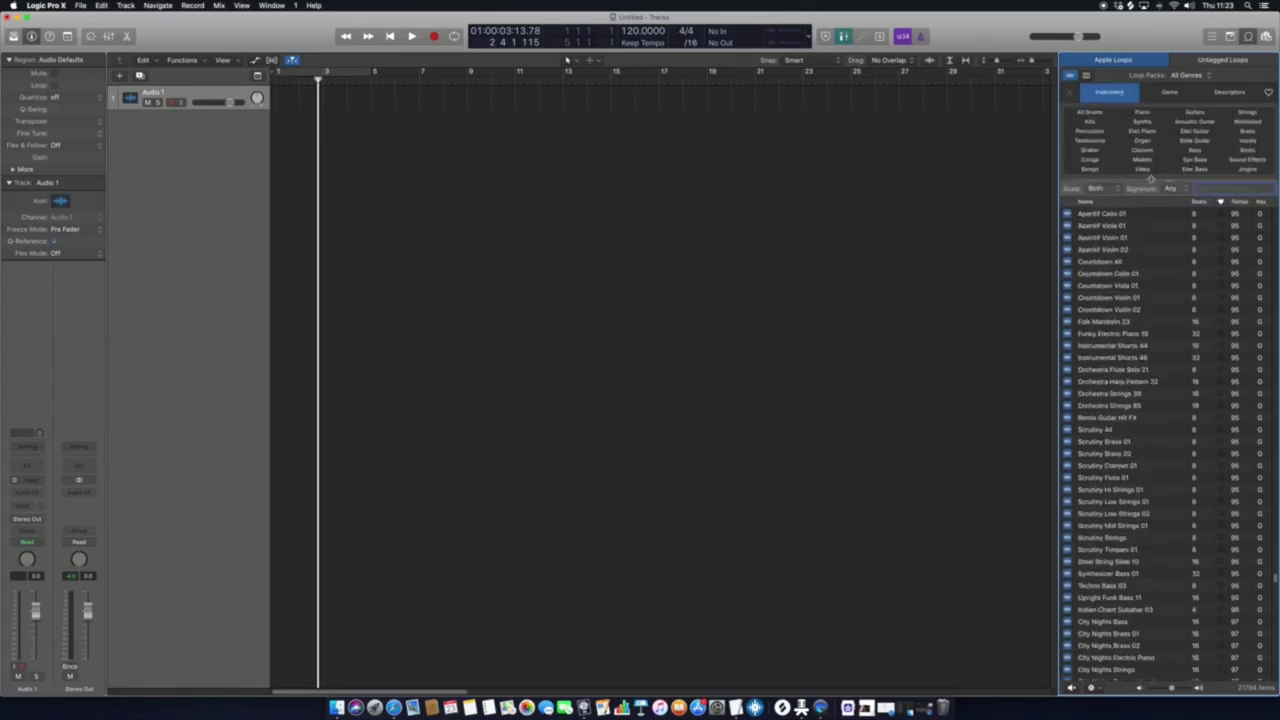
left_click_drag(1170, 183, 1142, 242)
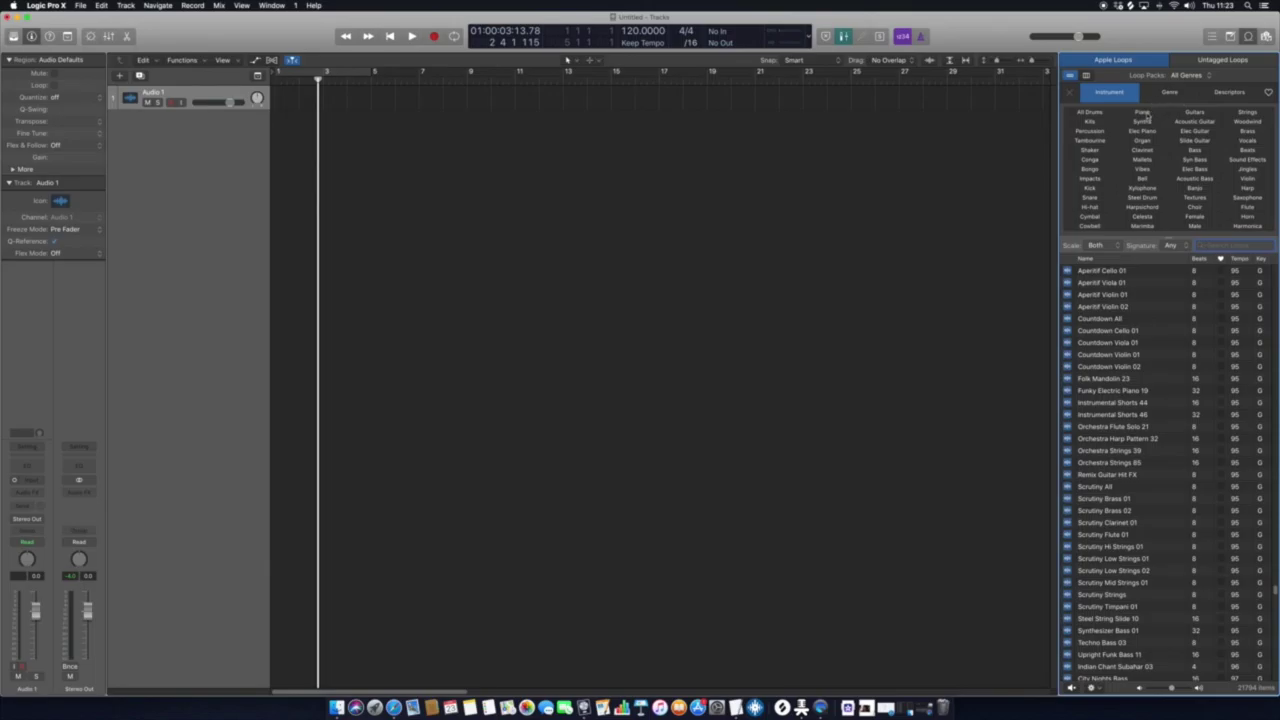
left_click(1093, 112)
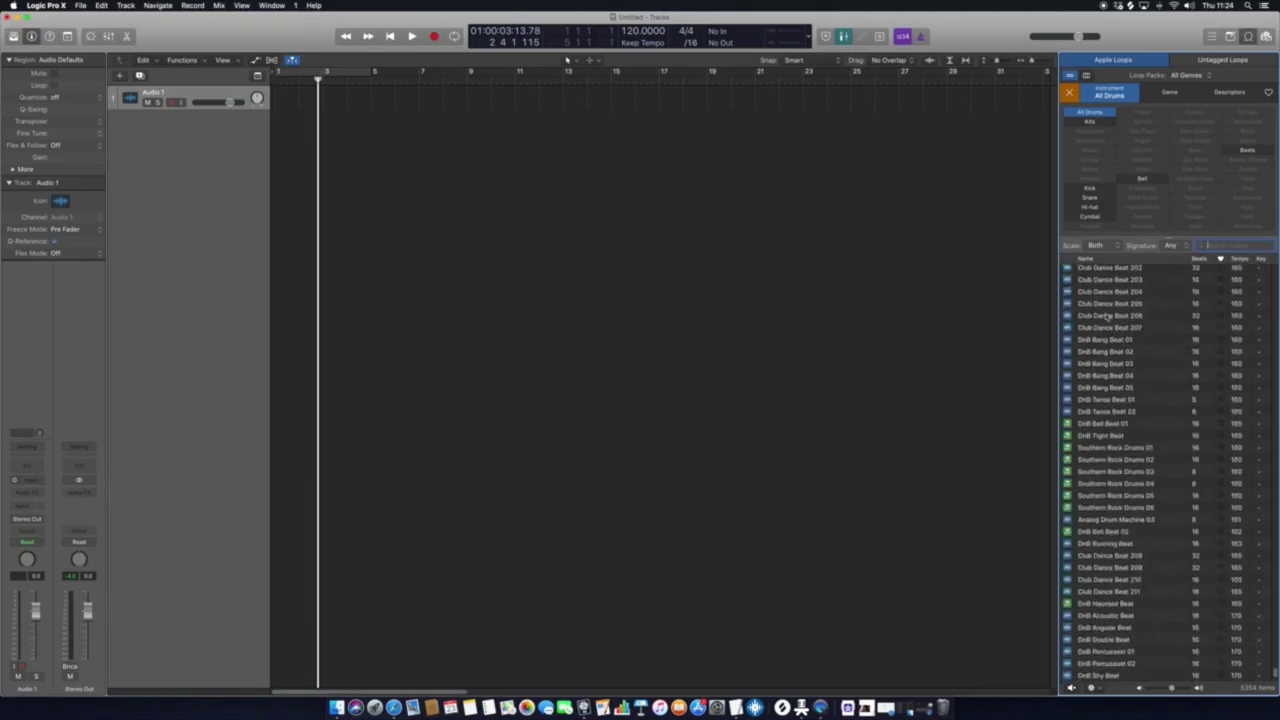
left_click(1115, 304)
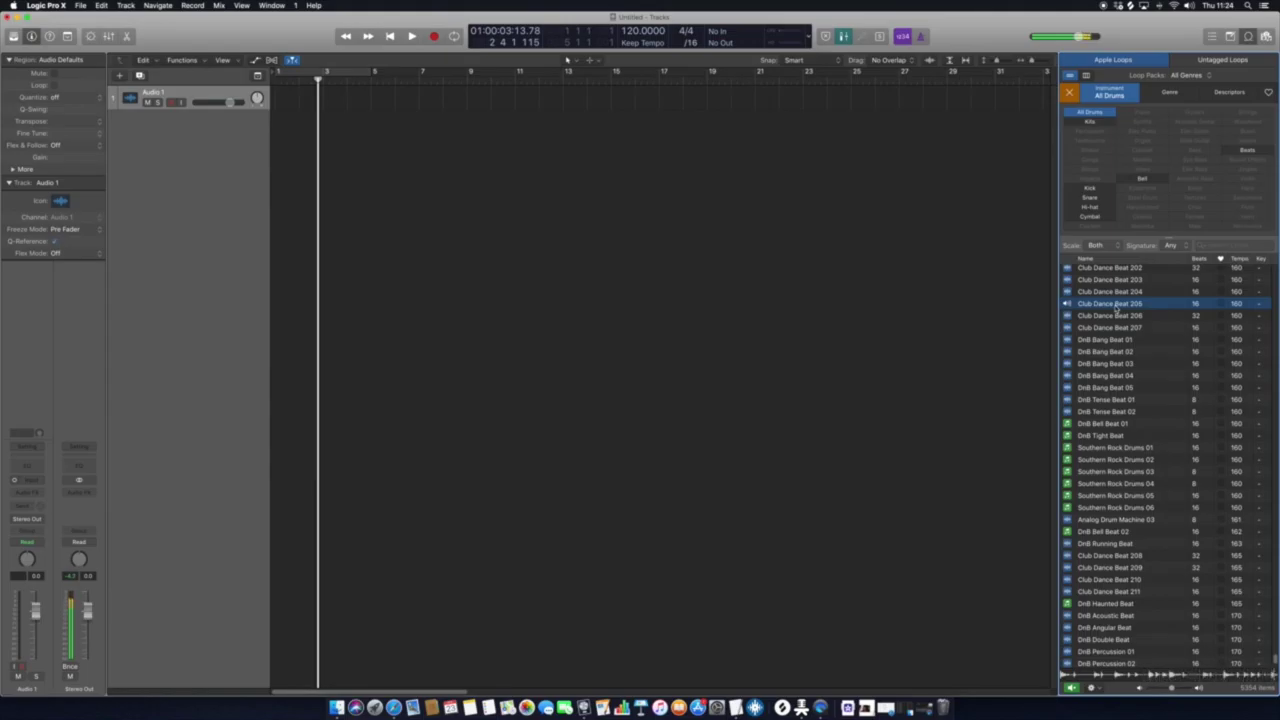
key("space")
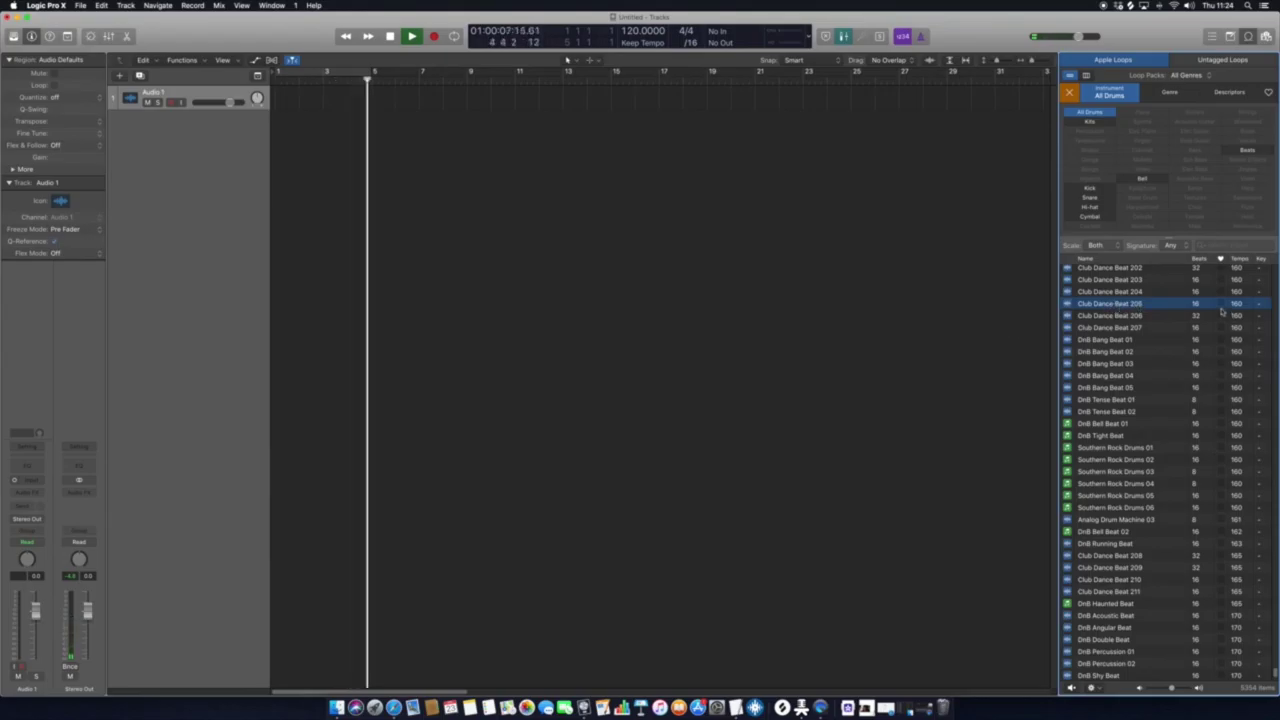
- Stop playback, place Club Dance Beat 205 at bar 1 of the track, and enable Cycle
left_click(668, 318)
key("space")
left_click_drag(1134, 305, 277, 108)
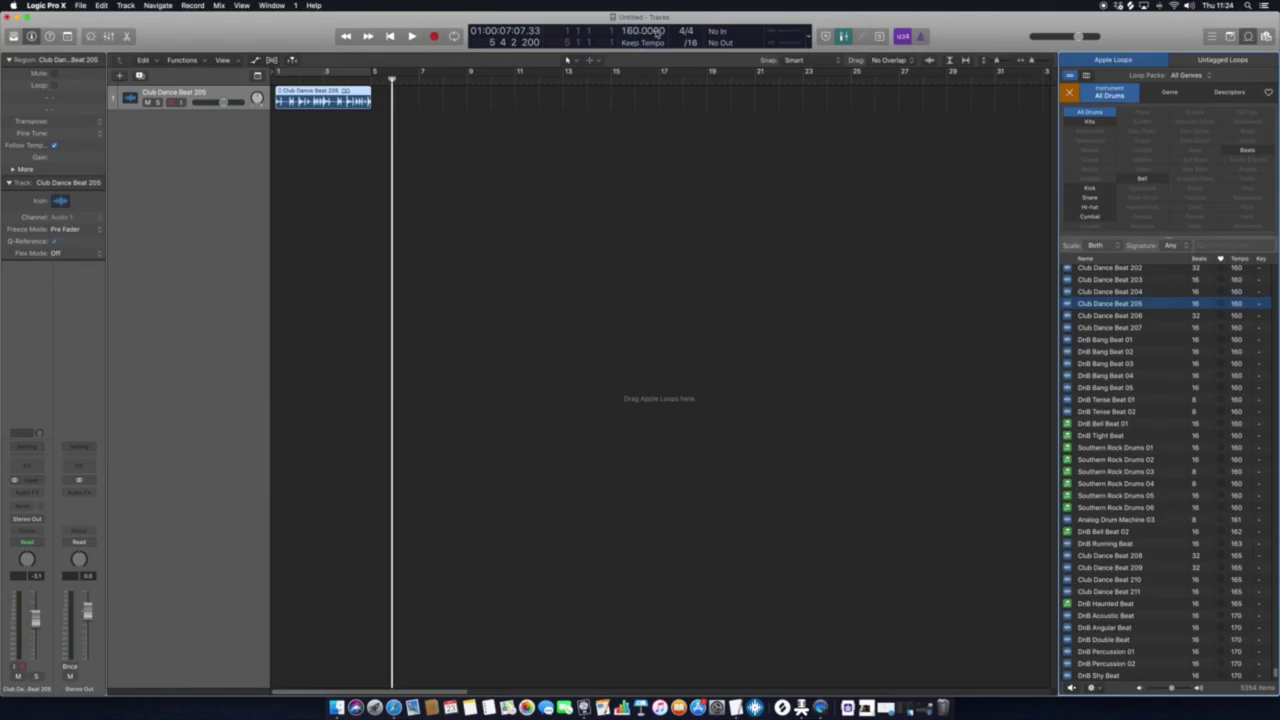
left_click(301, 72)
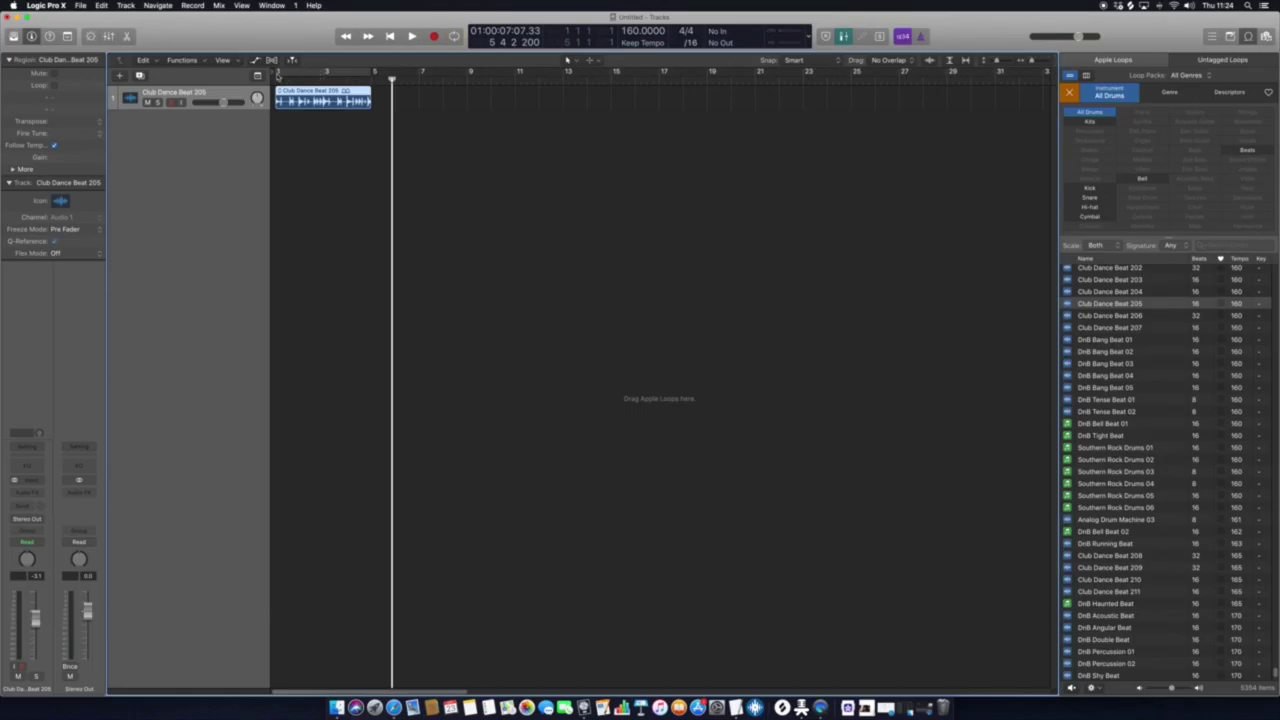
- Set the cycle range to bars 1–5 and play the looping drum region twice
left_click_drag(370, 74, 351, 124)
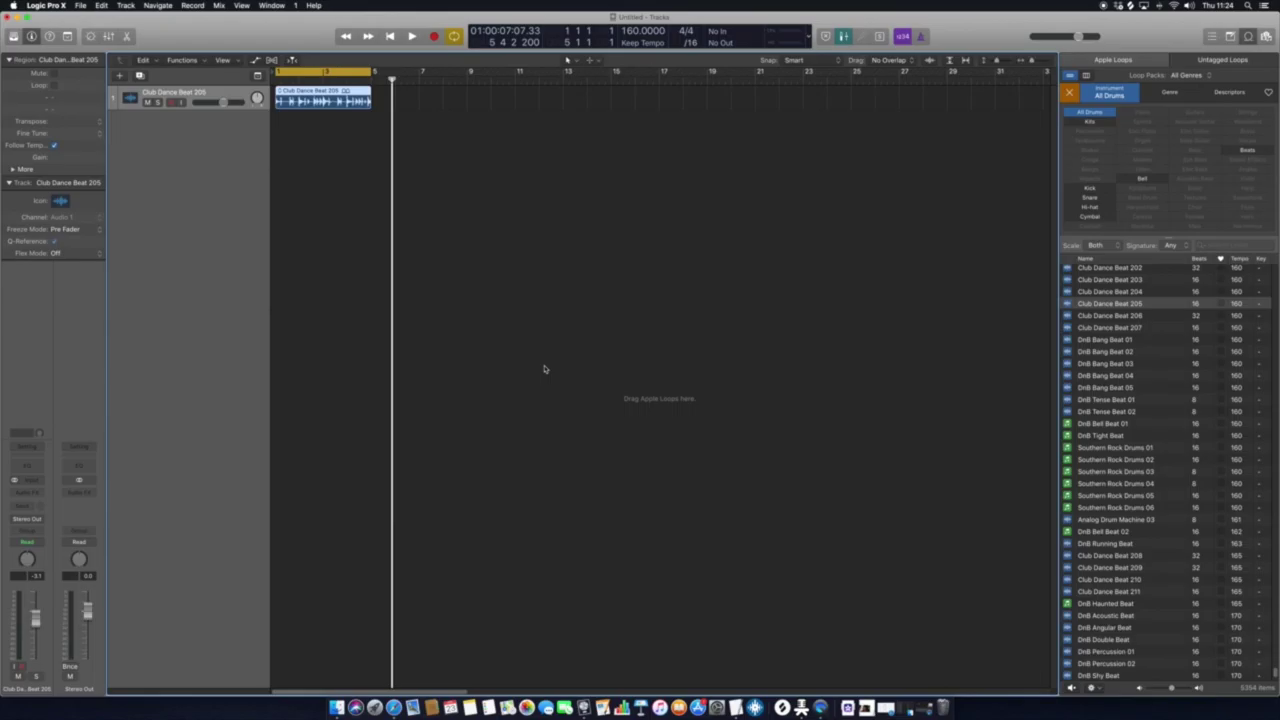
key("space")
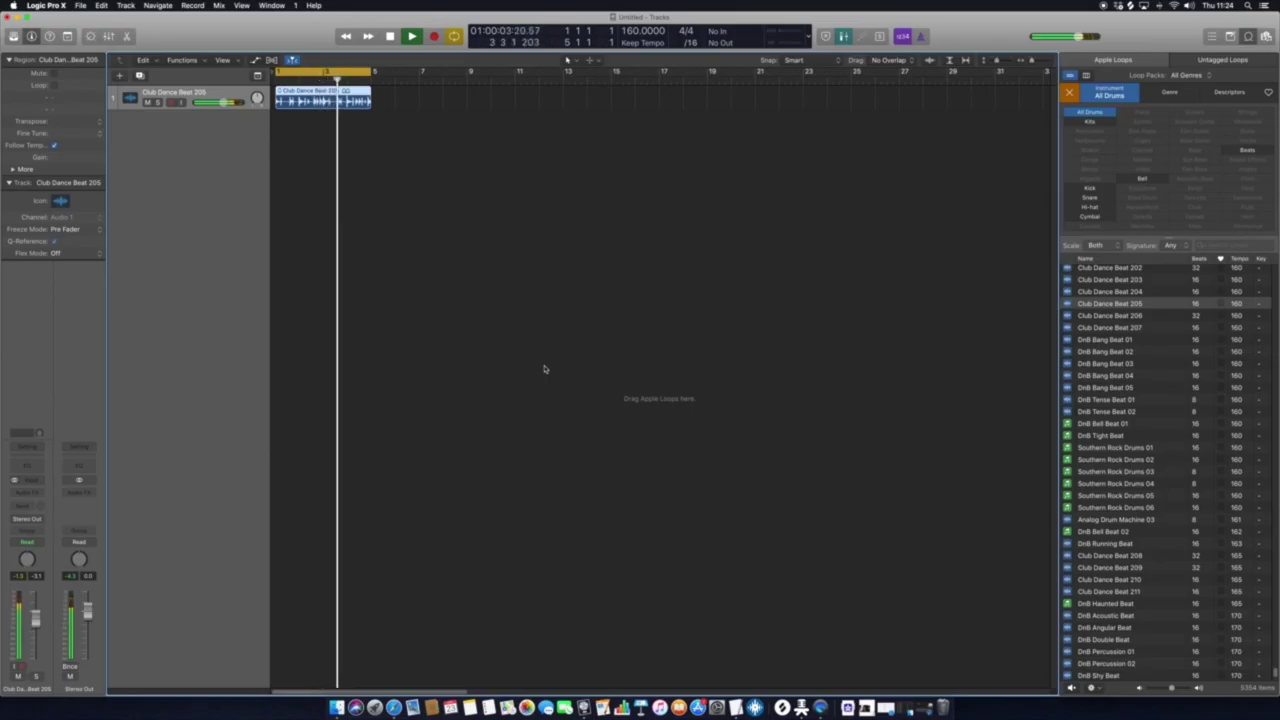
key("space")
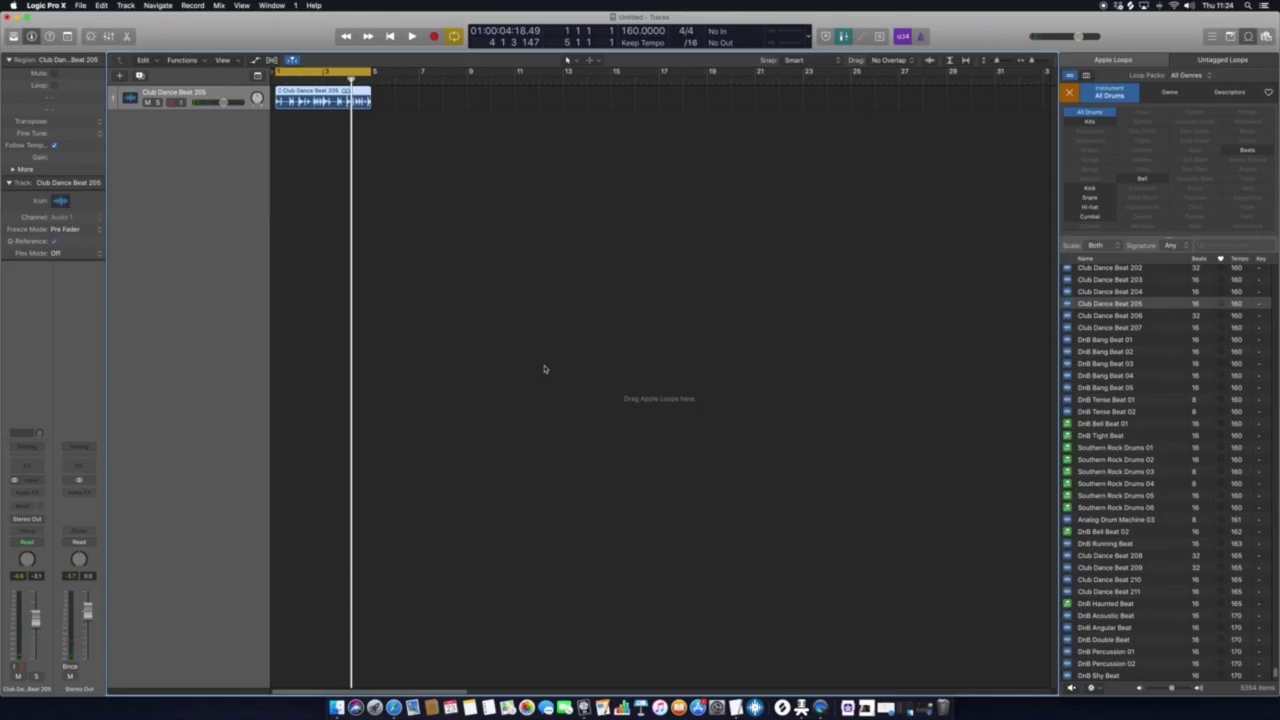
key("space")
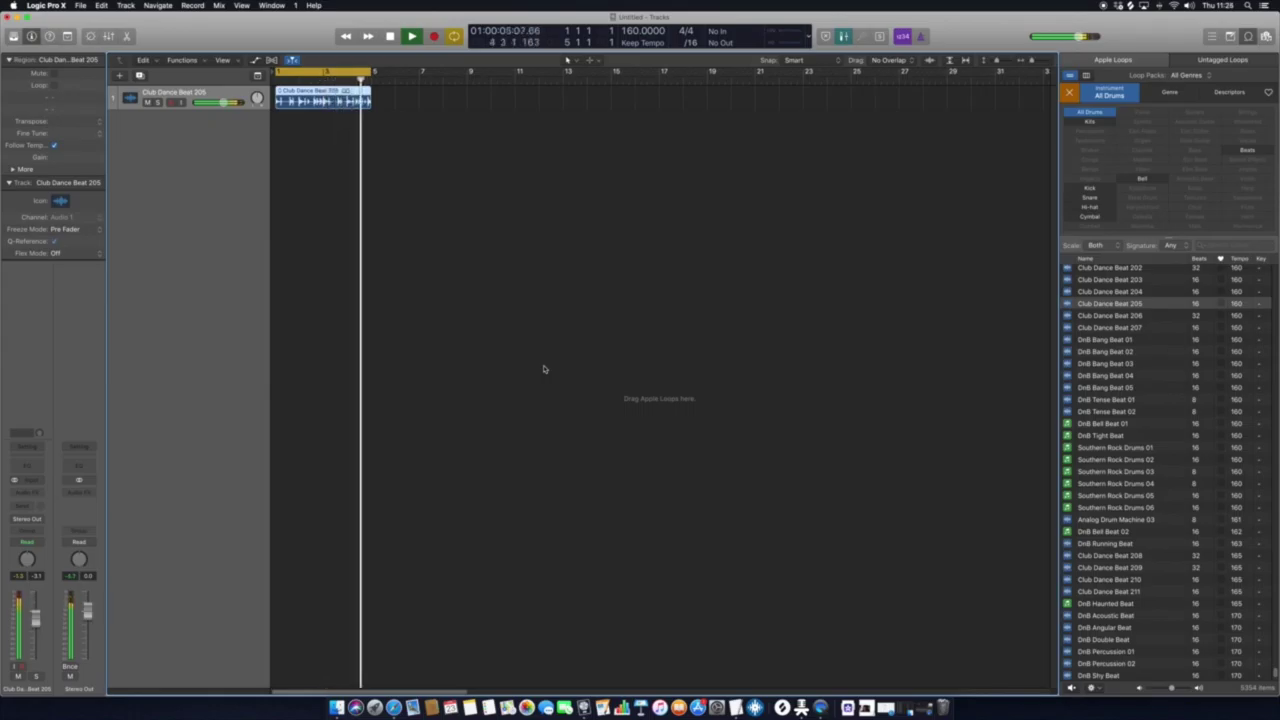
key("space")
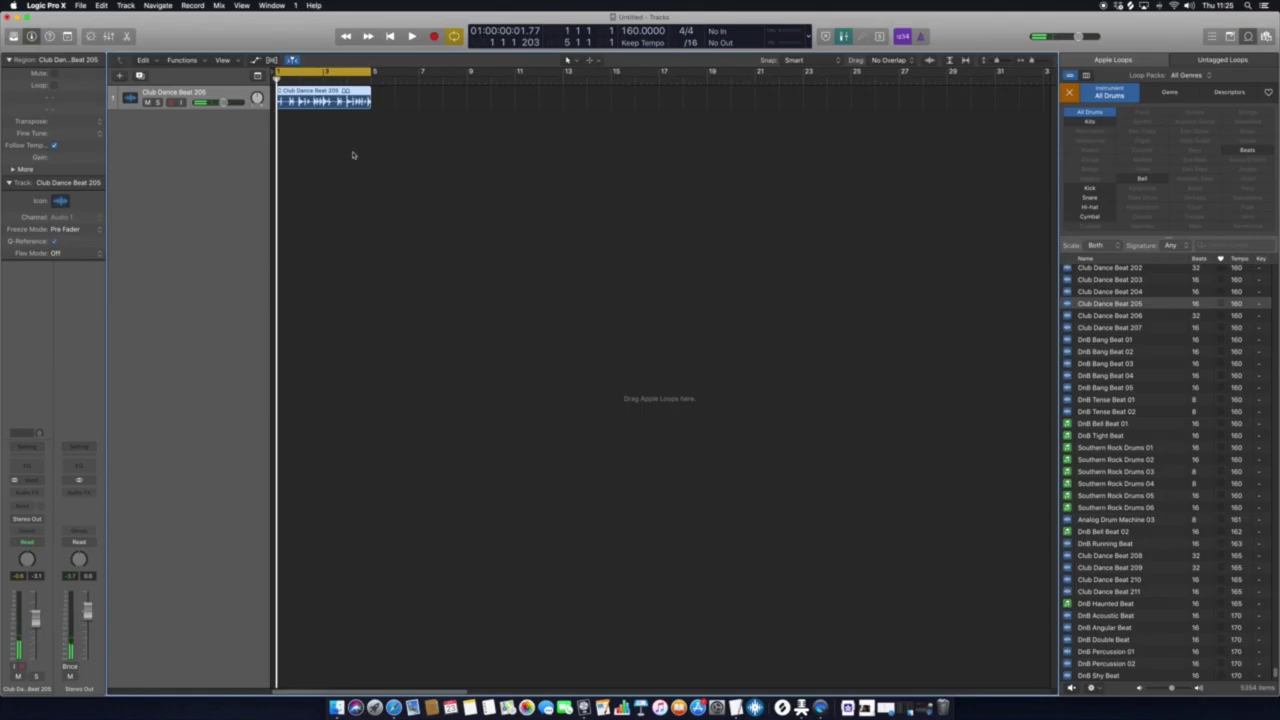
left_click(370, 80)
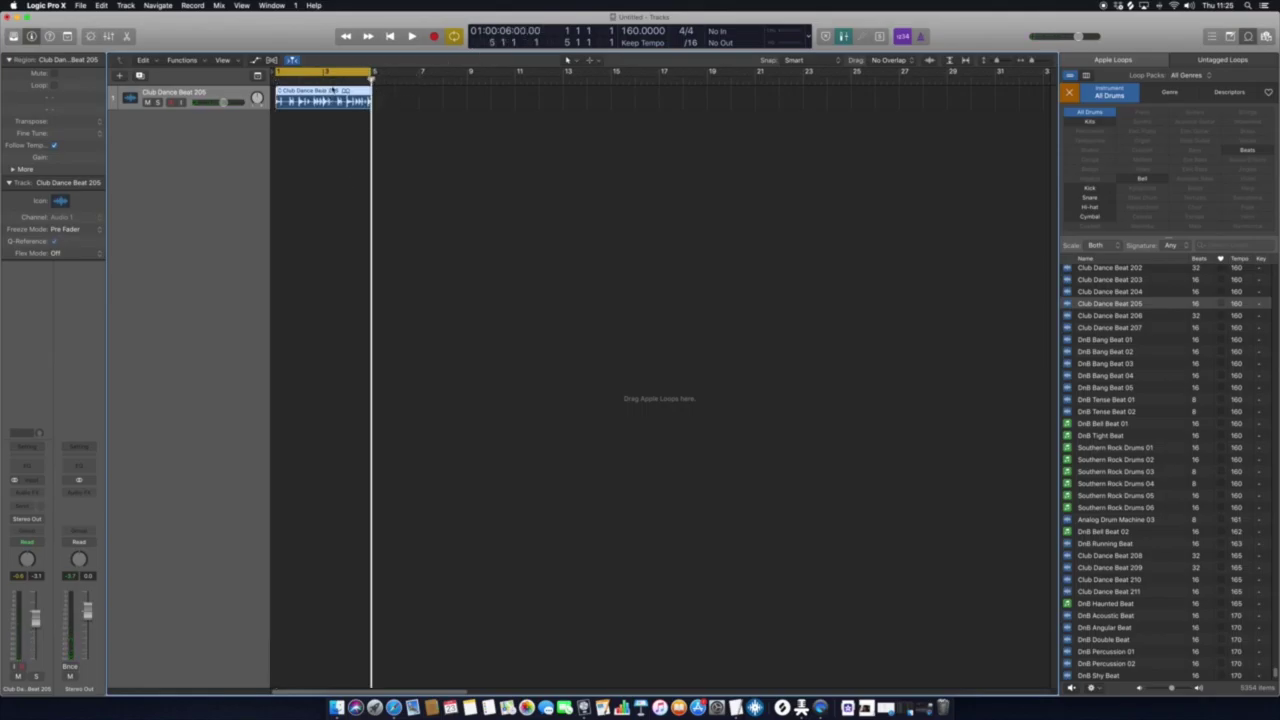
left_click_drag(372, 75, 658, 204)
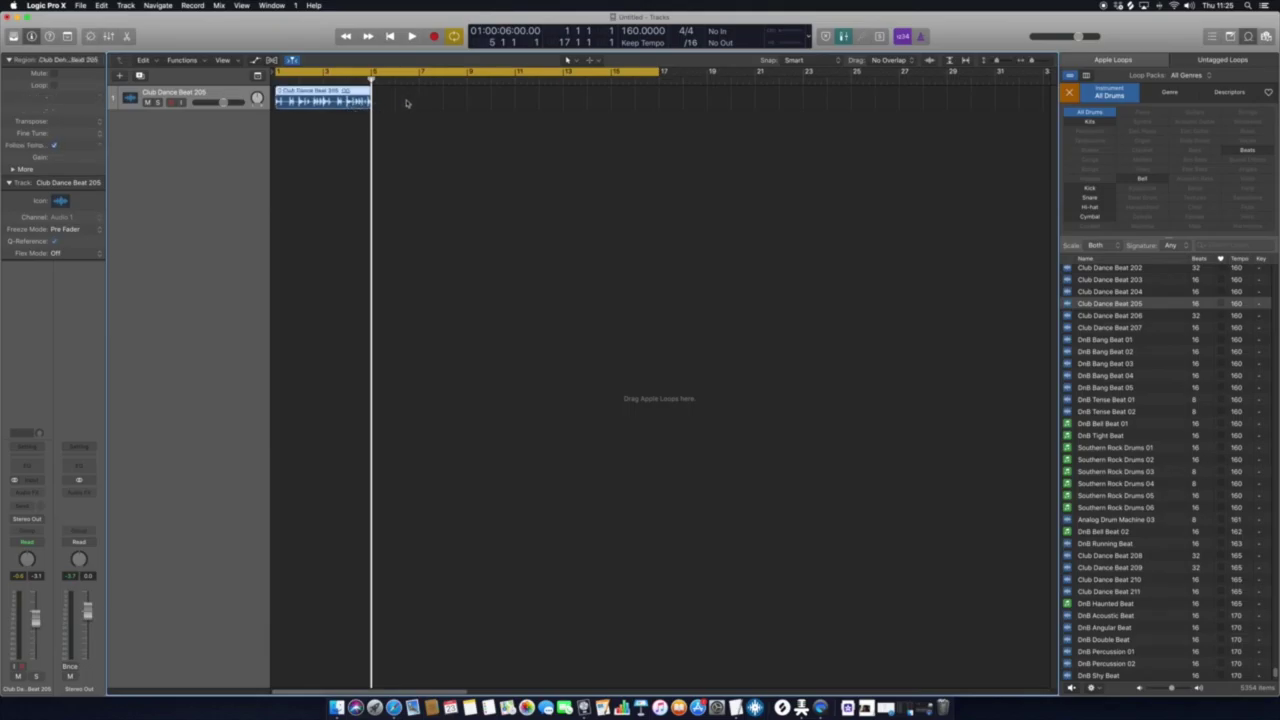
key("super+r")
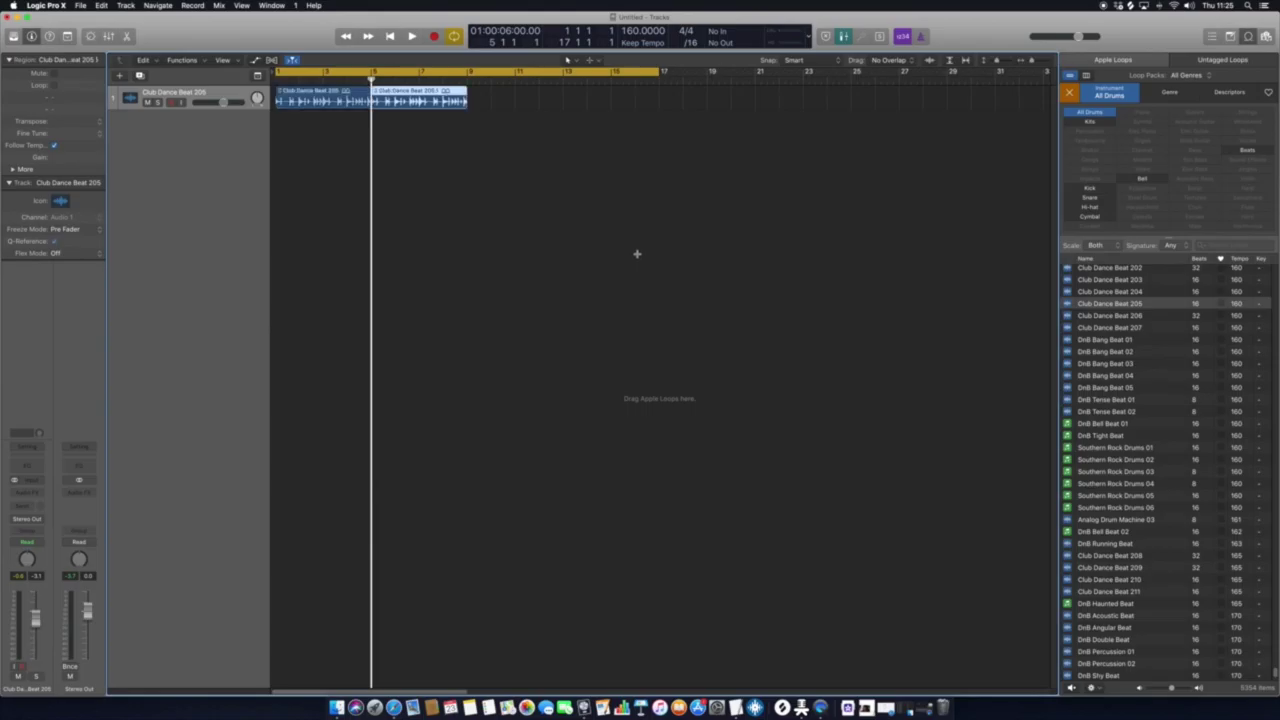
key("super+r")
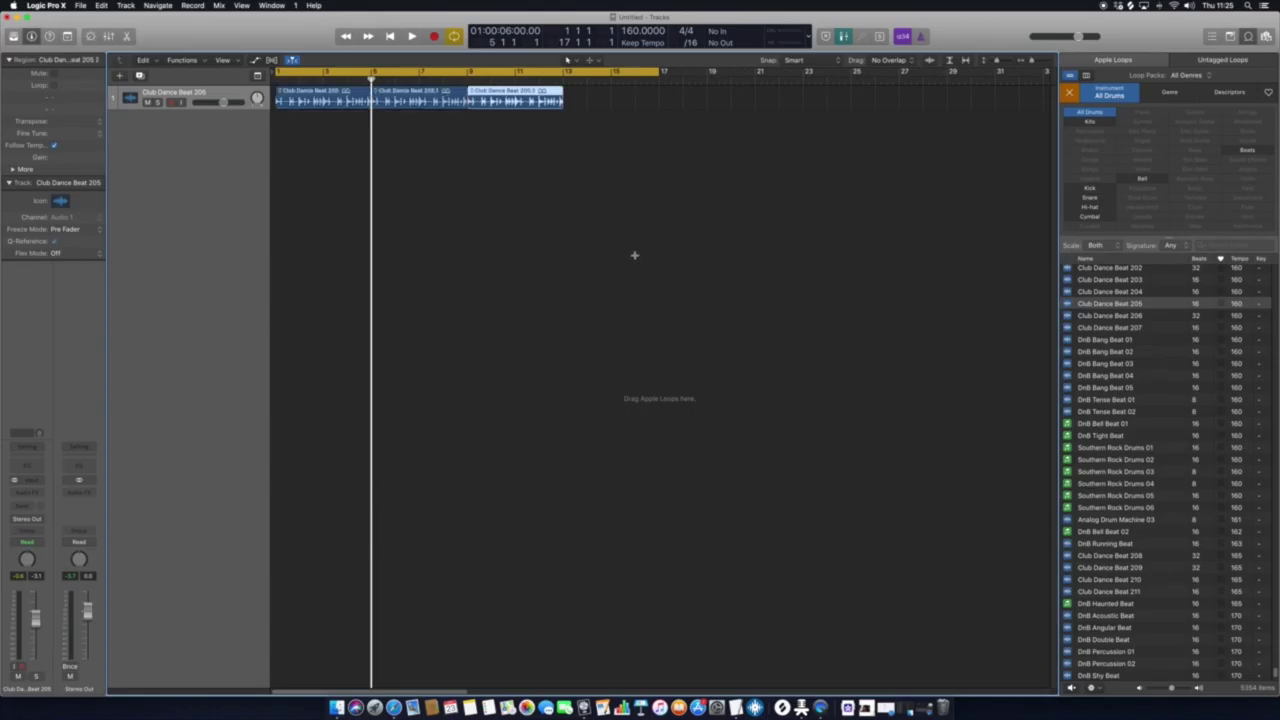
key("super+r")
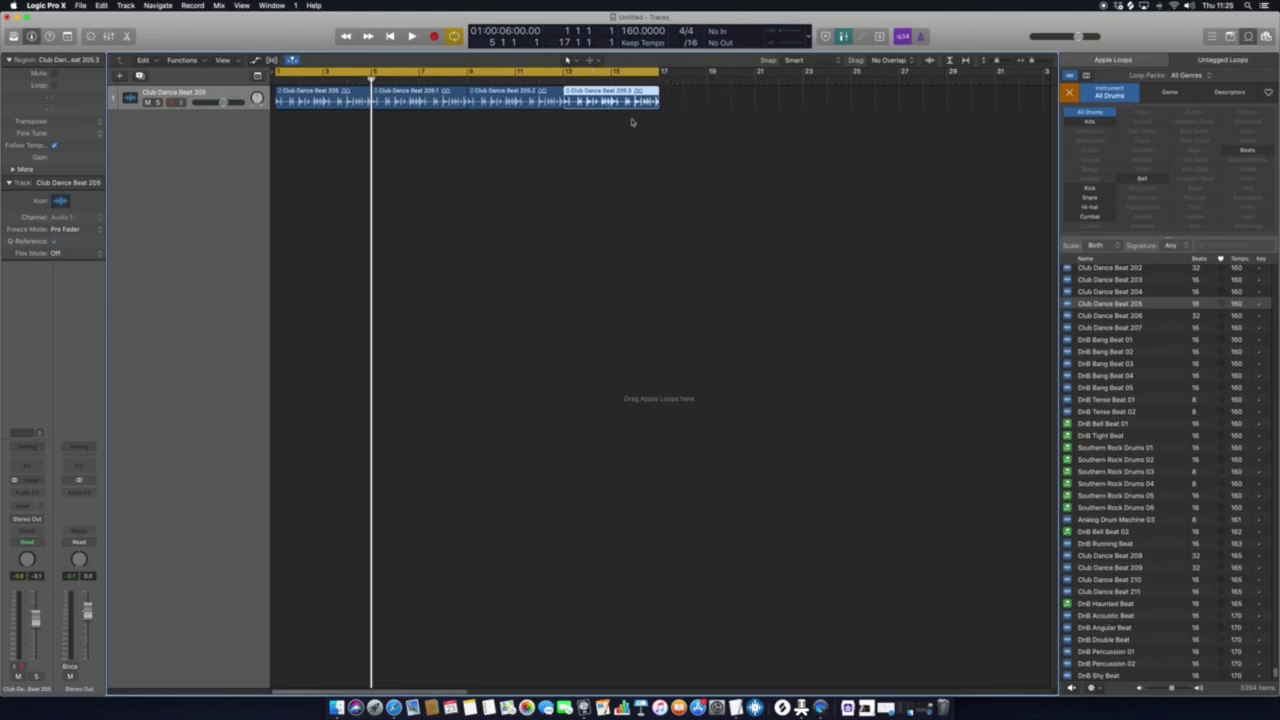
left_click(701, 186)
key("space")
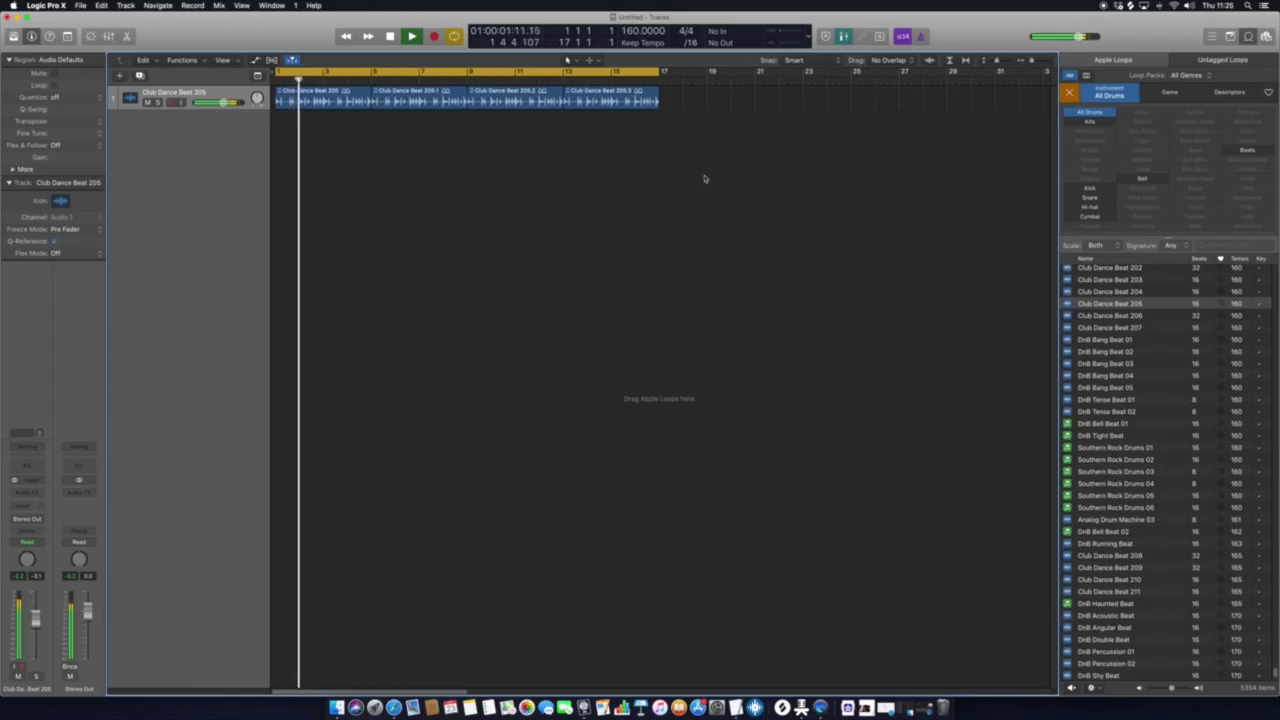
key("space")
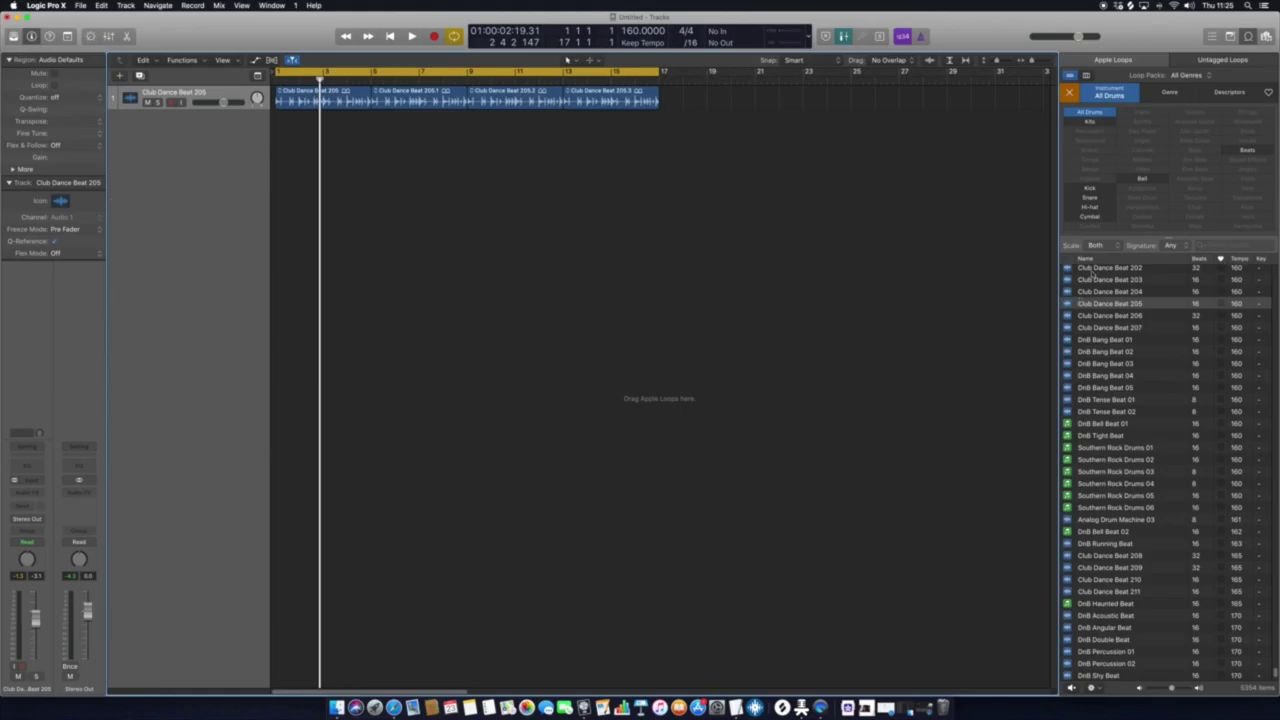
left_click(1070, 94)
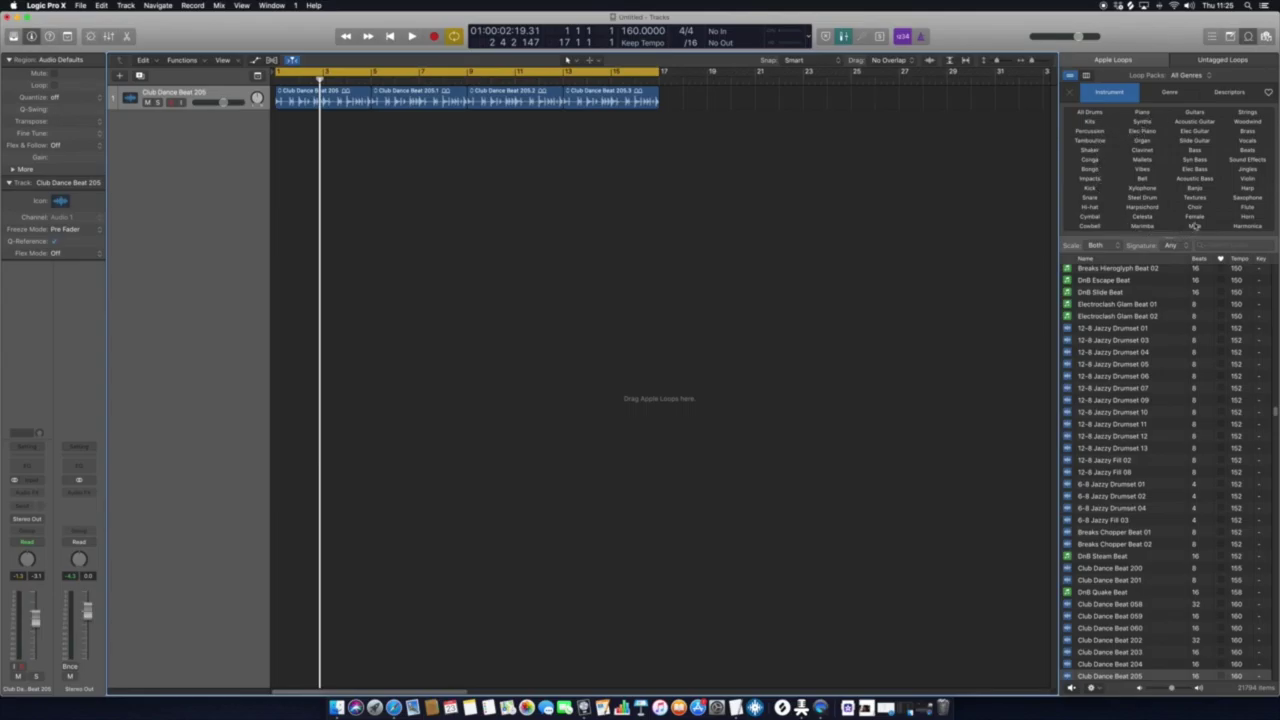
- Filter the loops to Syn Bass and sort the 1172 results by tempo
left_click(1196, 160)
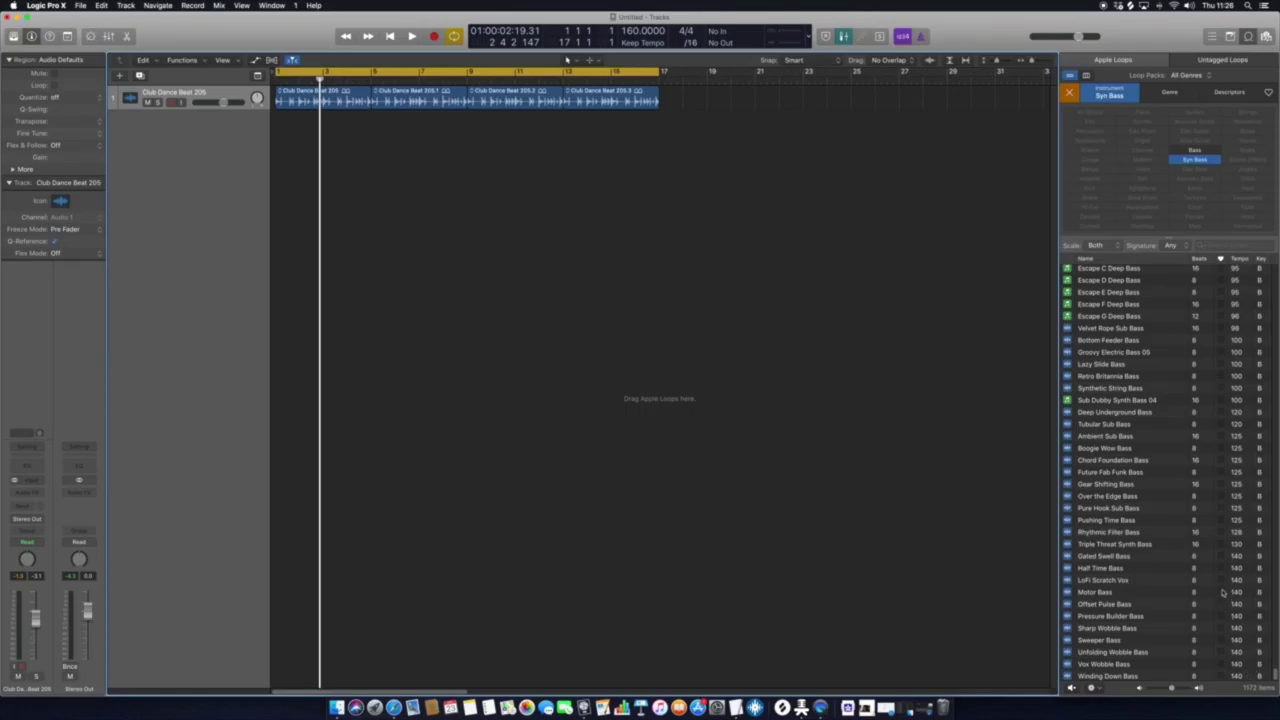
mouse_move(1275, 675)
left_mouse_down()
mouse_move(1268, 310)
mouse_move(1249, 265)
mouse_move(1275, 470)
mouse_move(1275, 672)
left_mouse_up()
left_click(1246, 260)
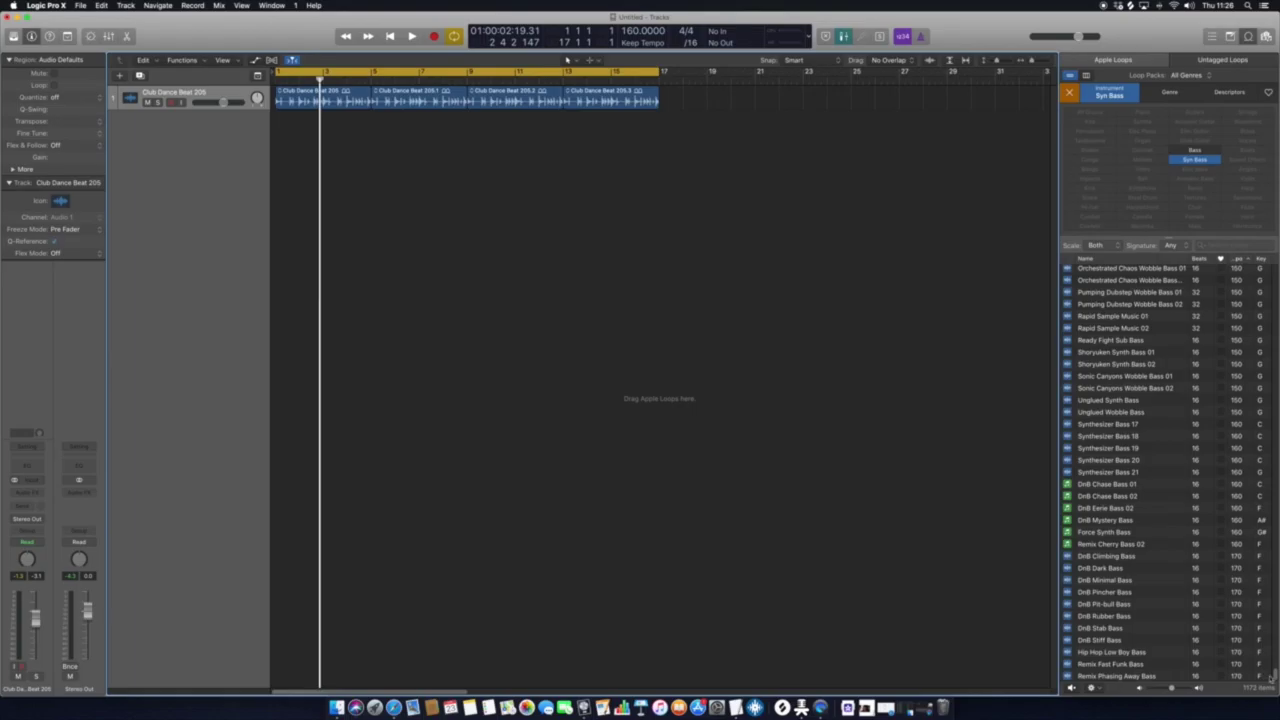
- Audition Just Bounce Droning Bass while the drum track plays, then stop playback
left_click_drag(1275, 676, 1274, 307)
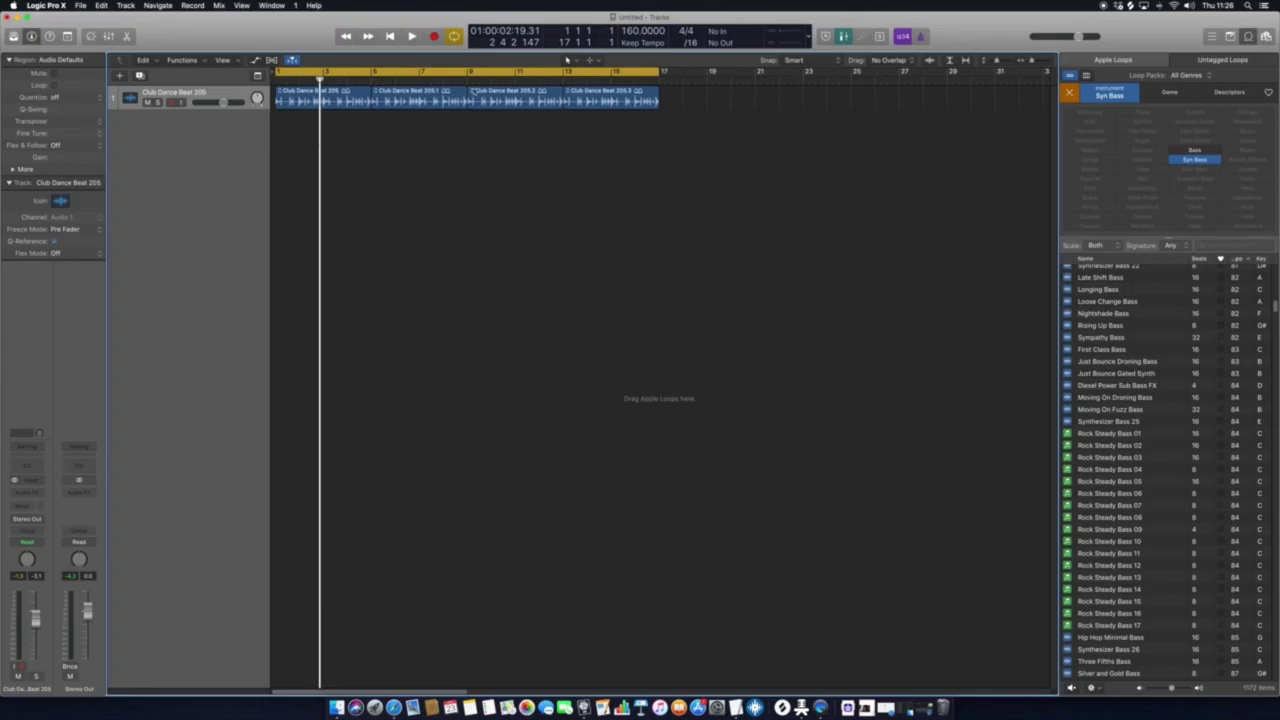
key("space")
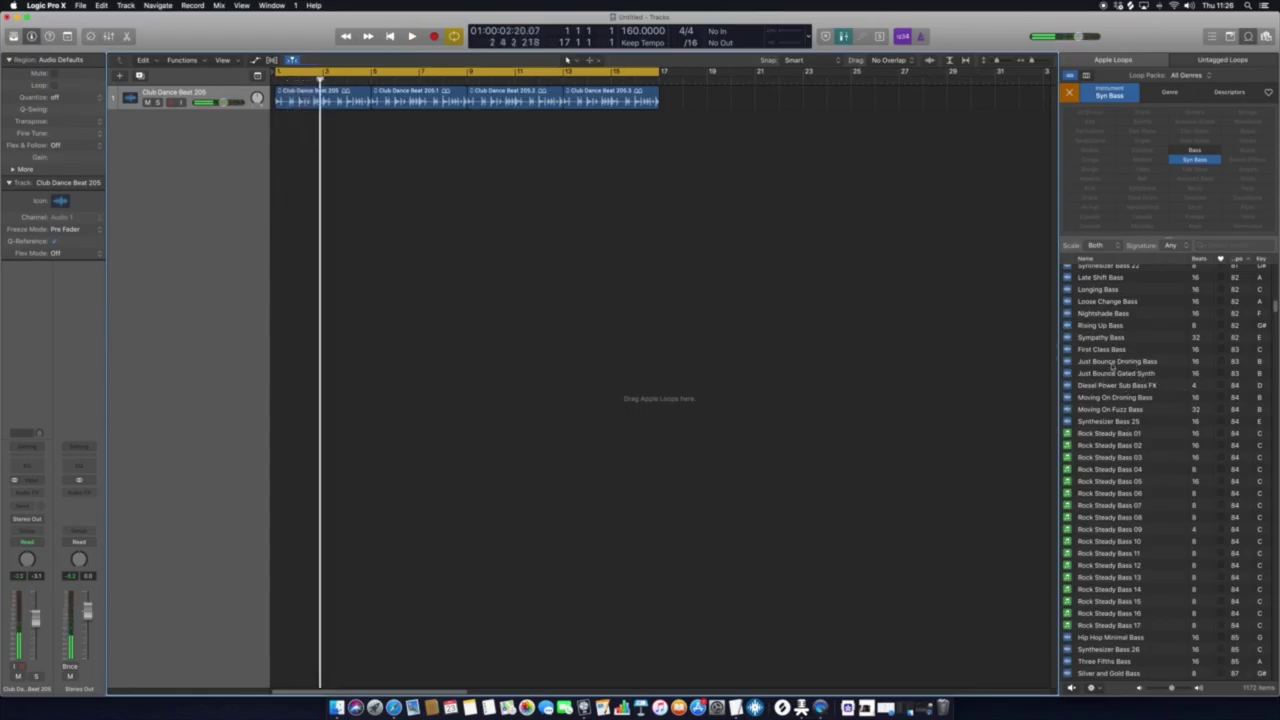
left_click(1112, 362)
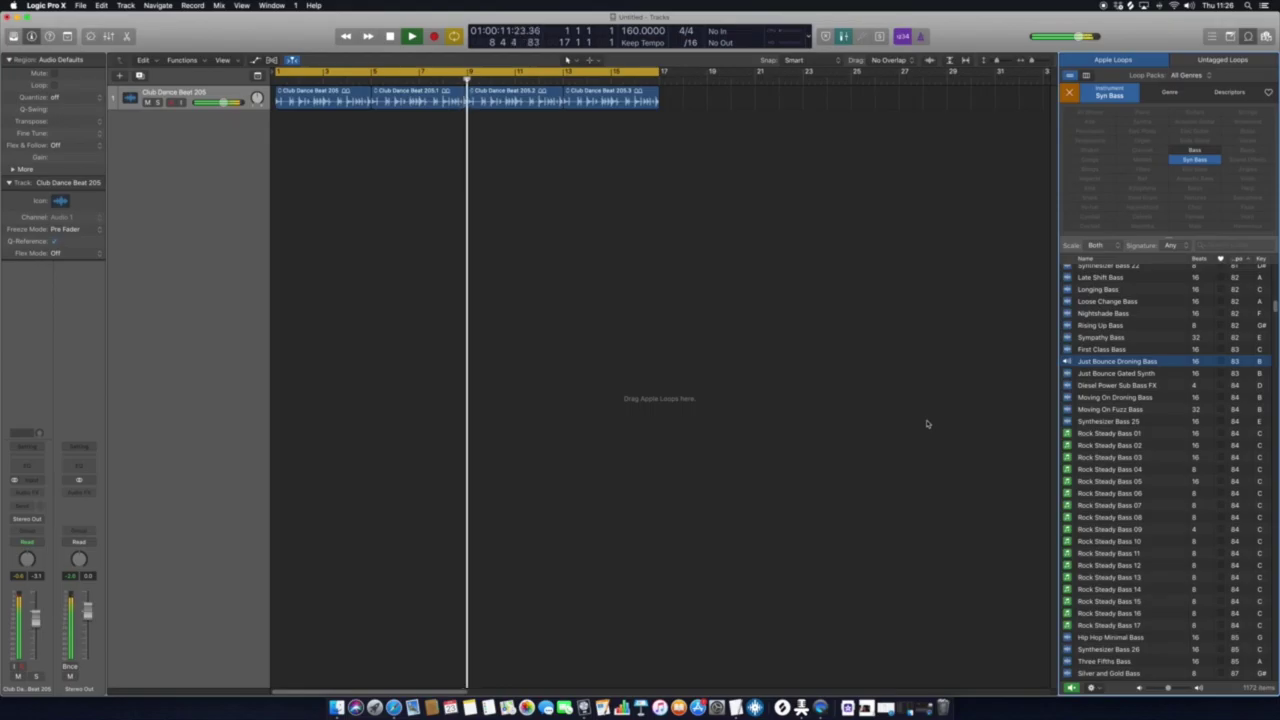
key("space")
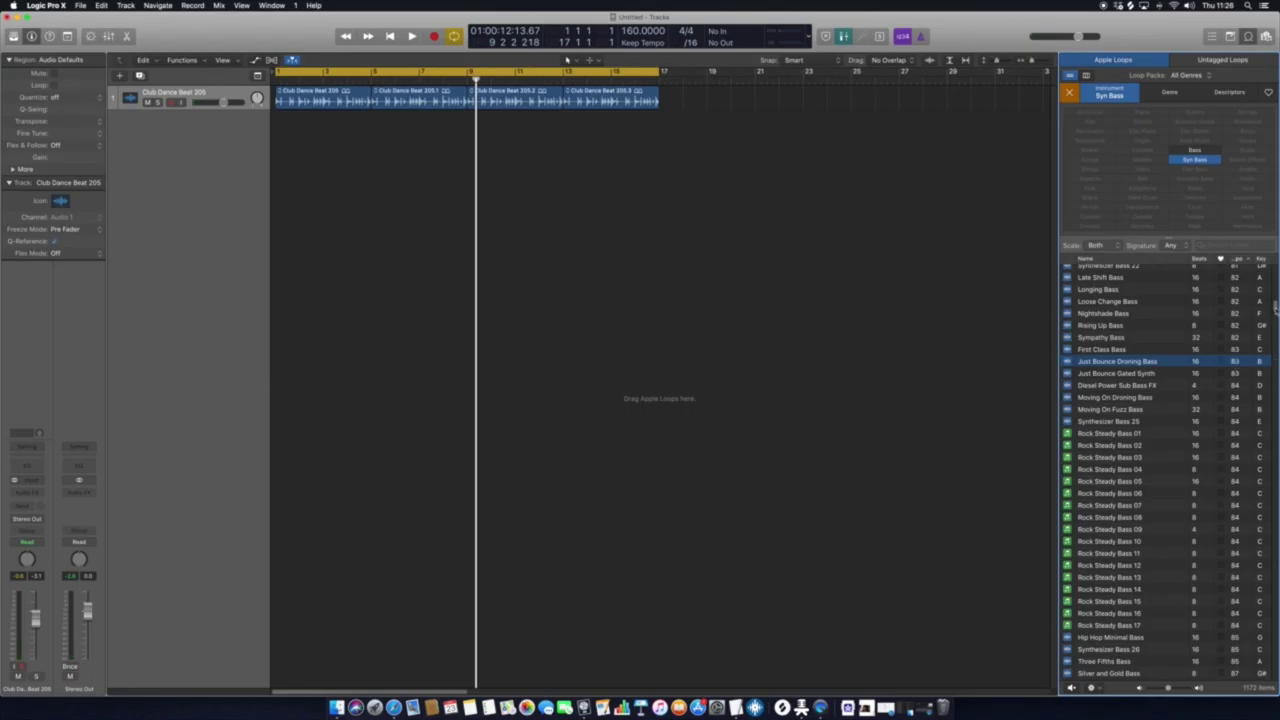
scroll(1165, 470, "down", 20)
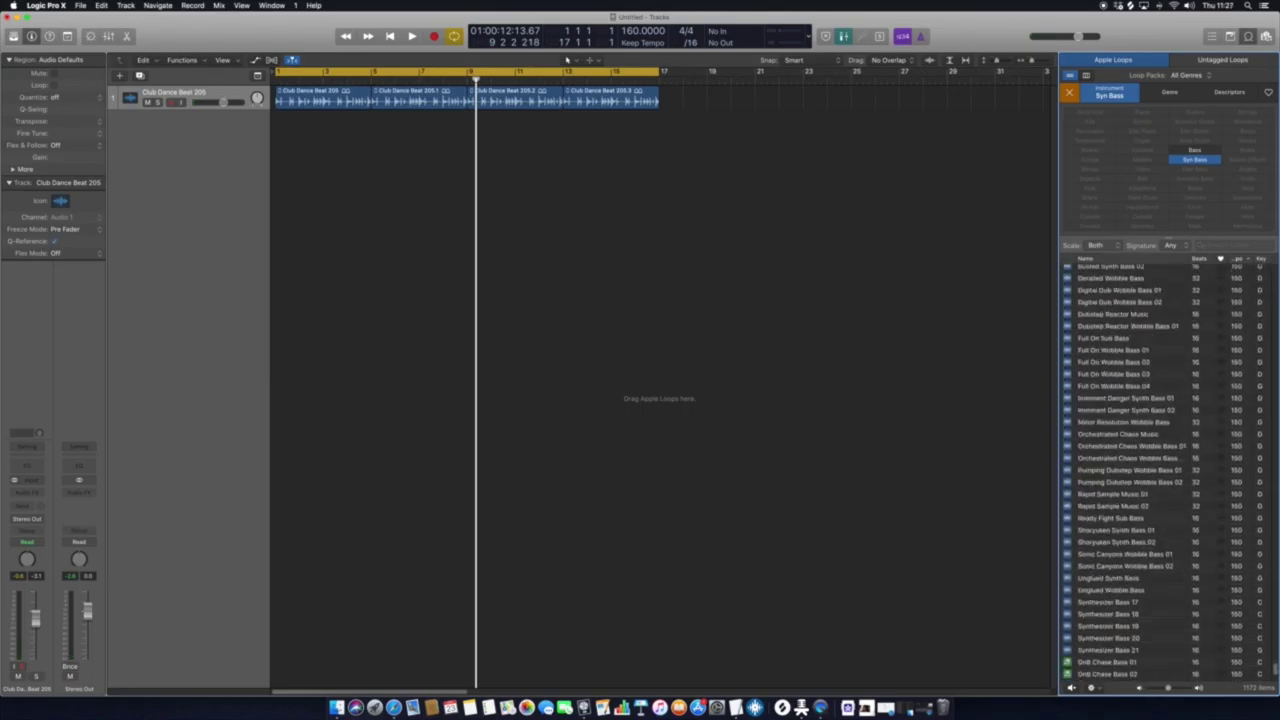
- Audition DnB Eerie Bass 02, Remix Cherry Bass 02, DnB Climbing, DnB Rubber and Pumping Dubstep Wobble Bass loops over the drums
scroll(1160, 470, "down", 5)
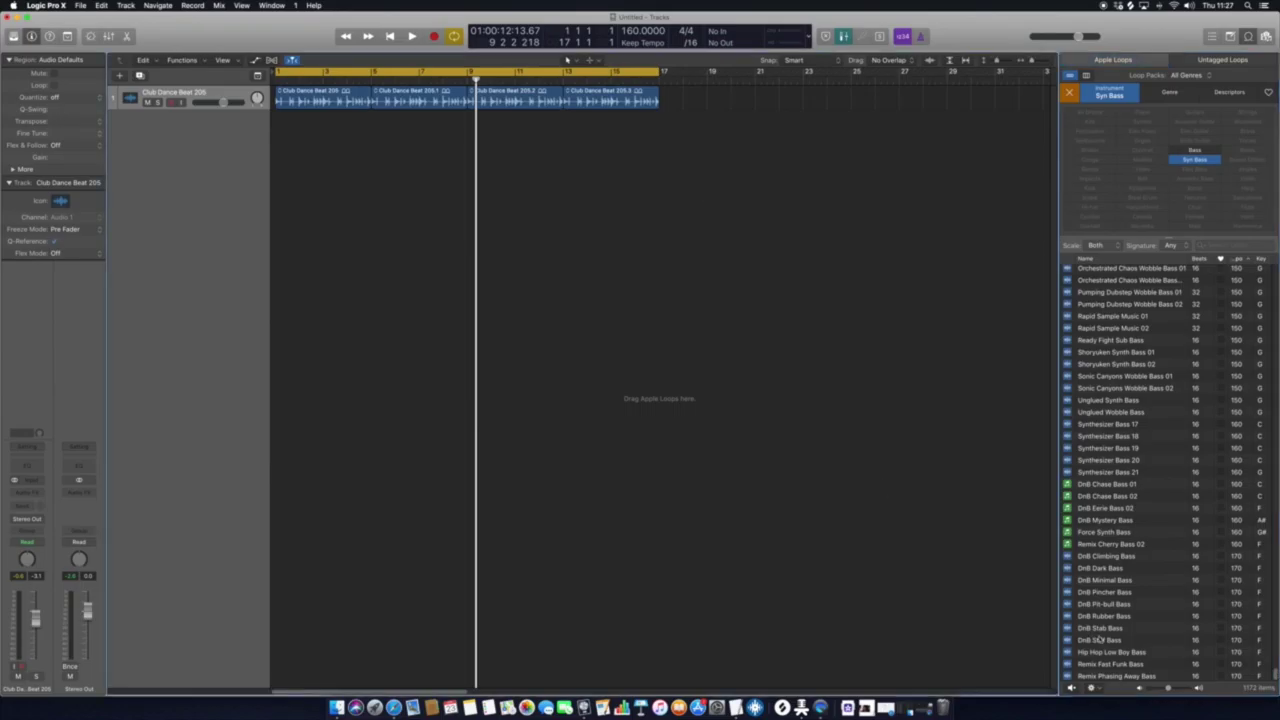
key("space")
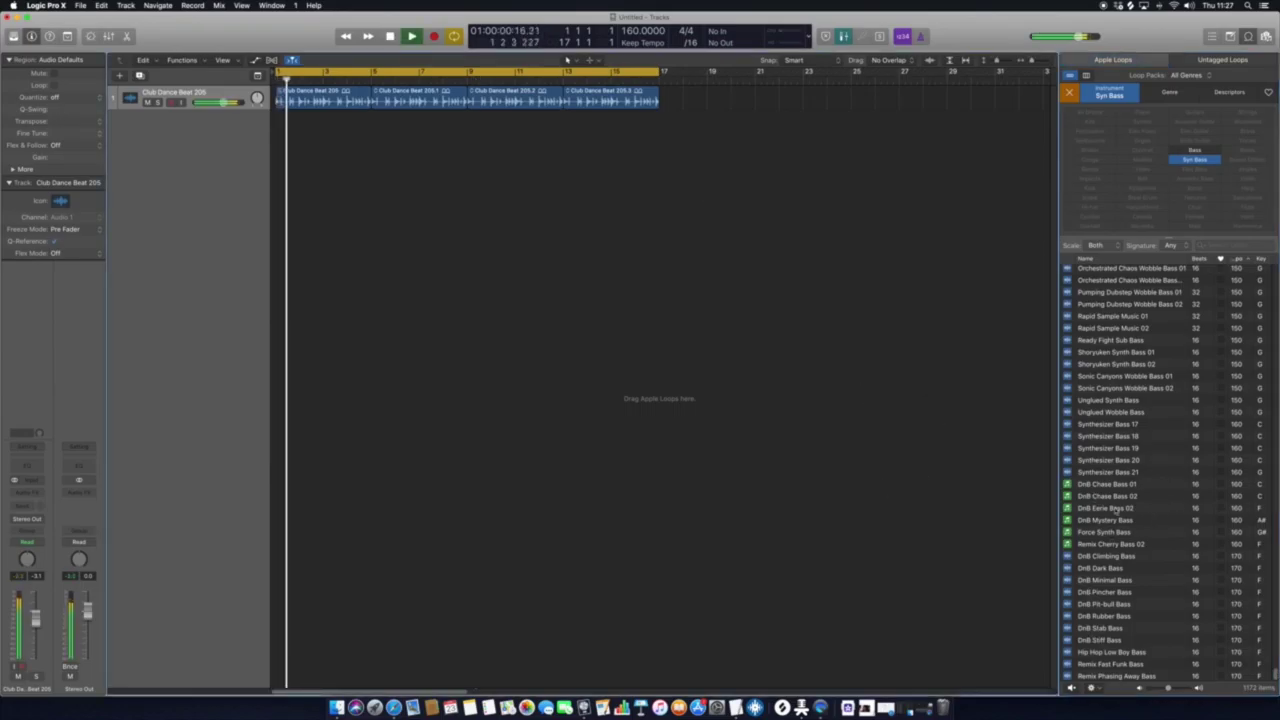
left_click(1116, 508)
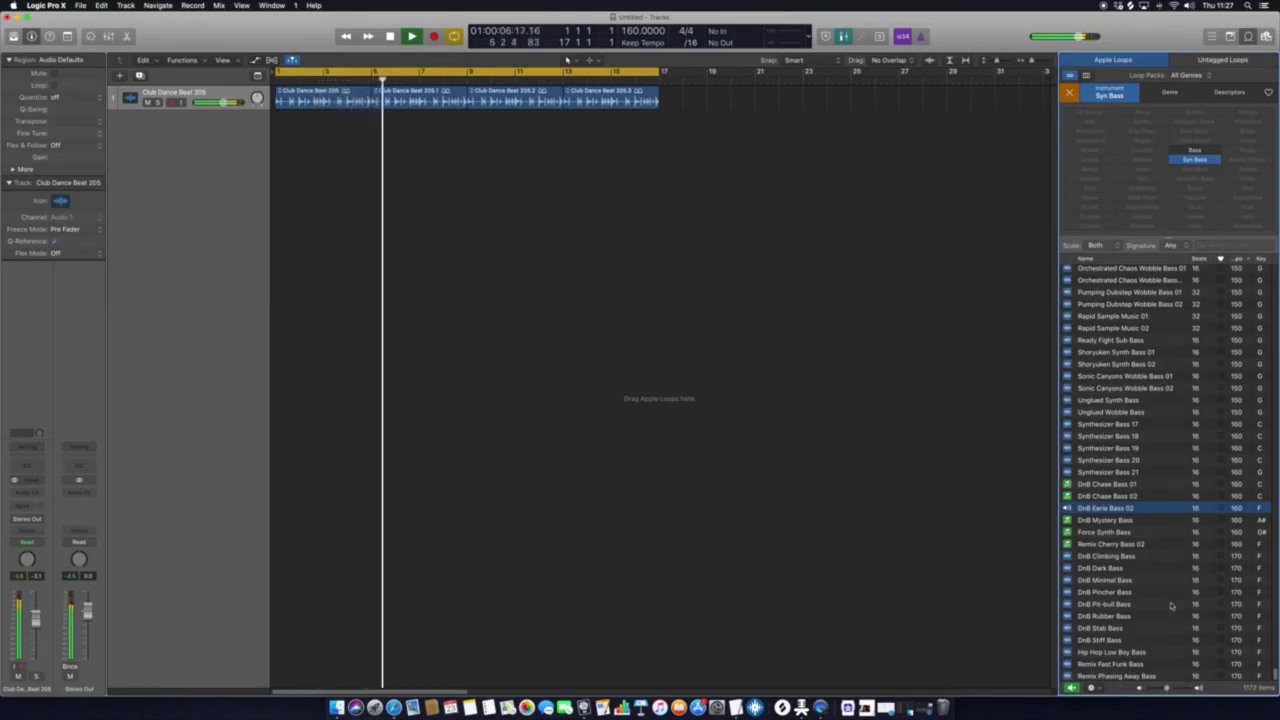
left_click(1134, 544)
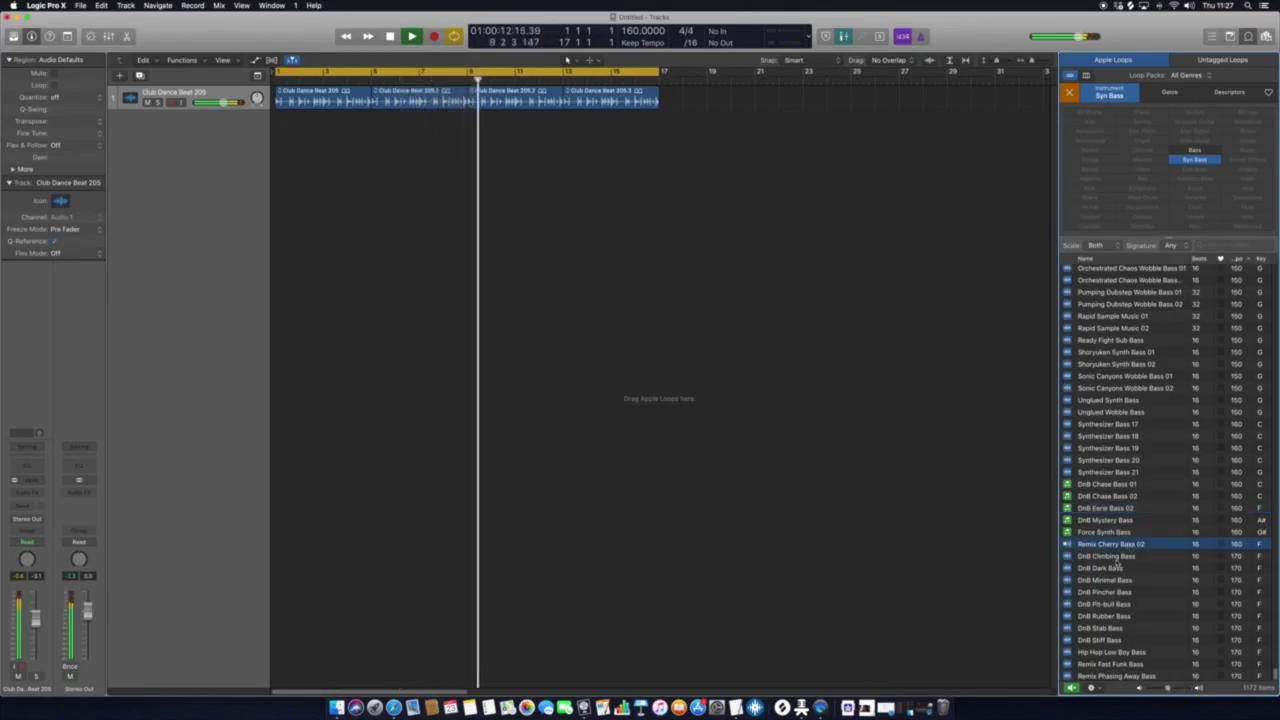
left_click(1115, 557)
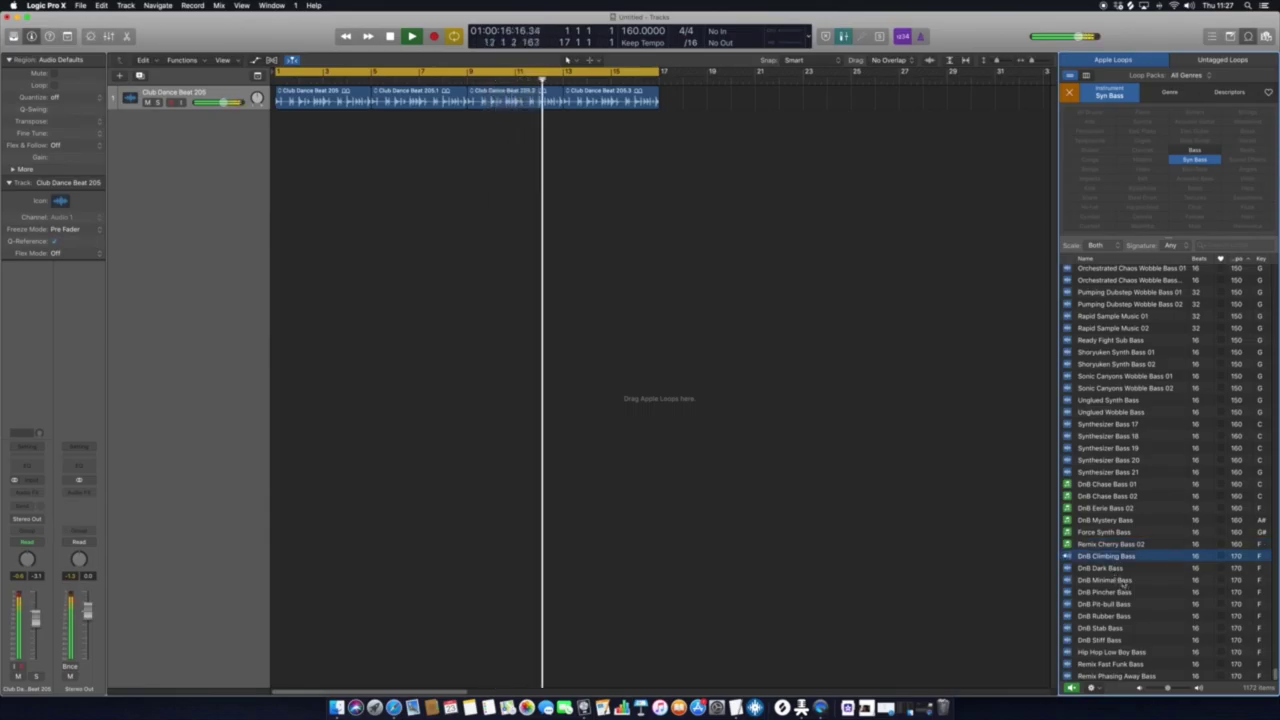
left_click(1124, 616)
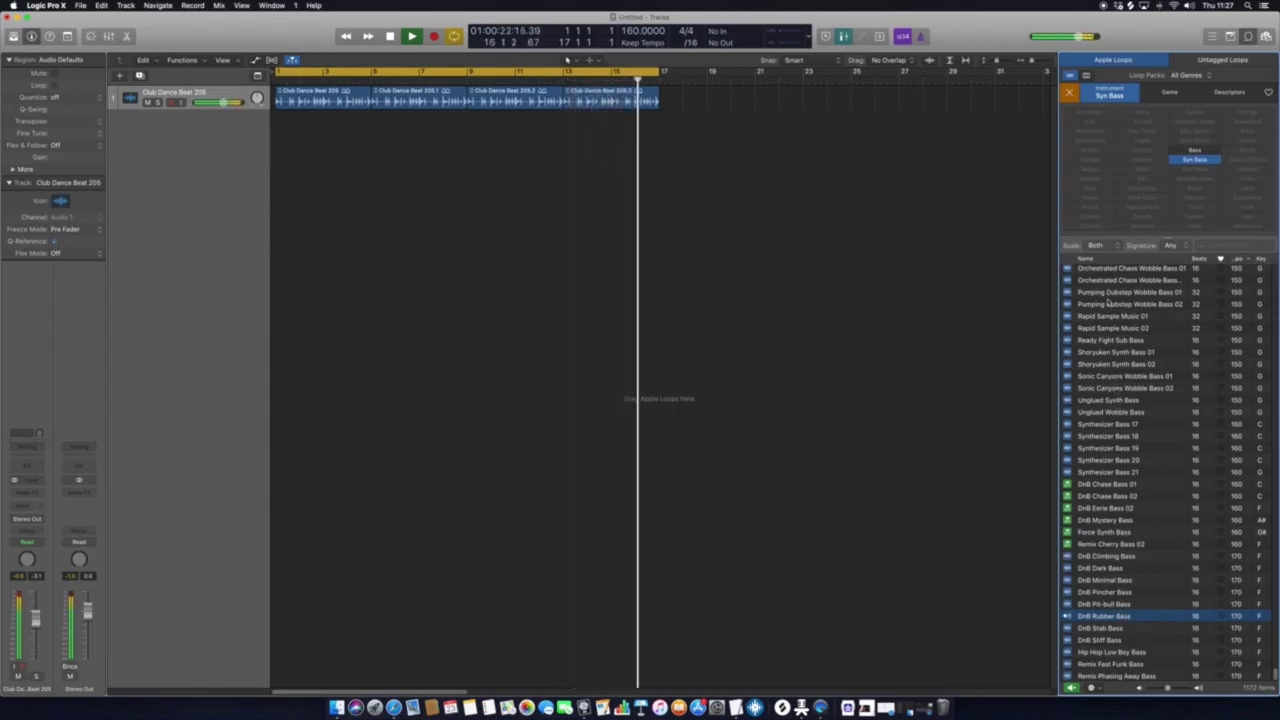
left_click(1110, 292)
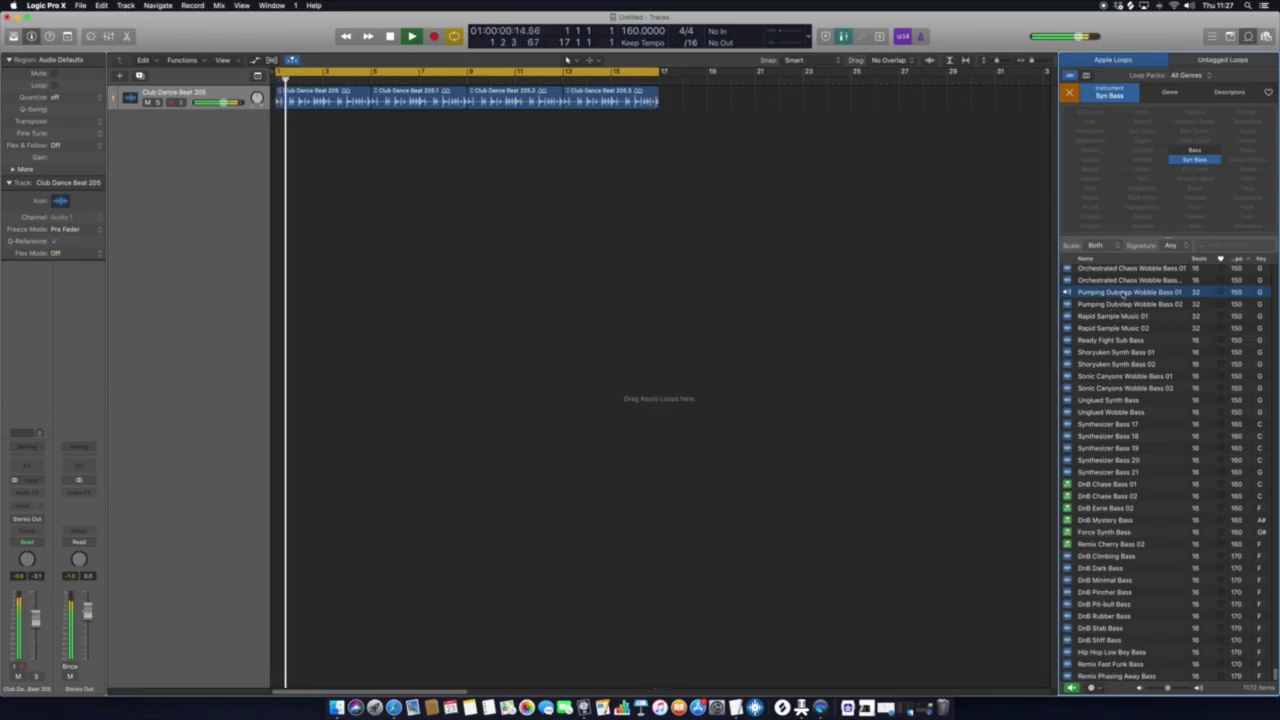
left_click(1133, 304)
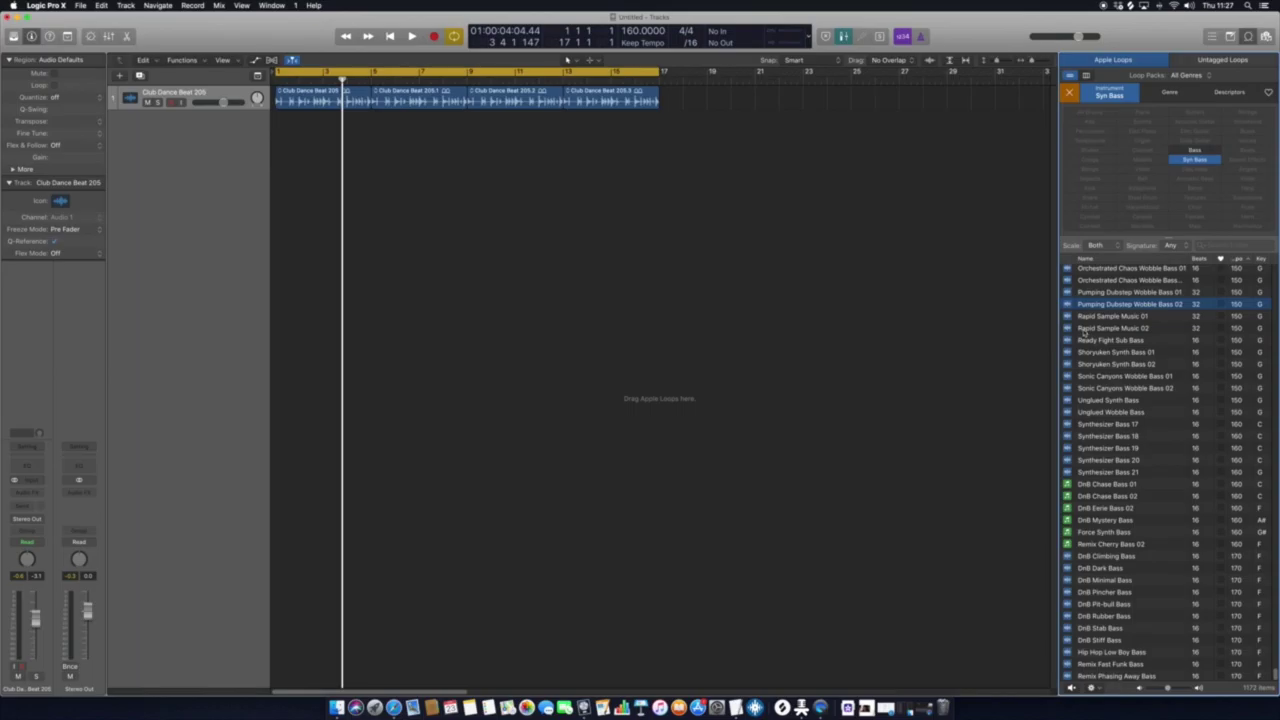
scroll(1147, 355, "up", 15)
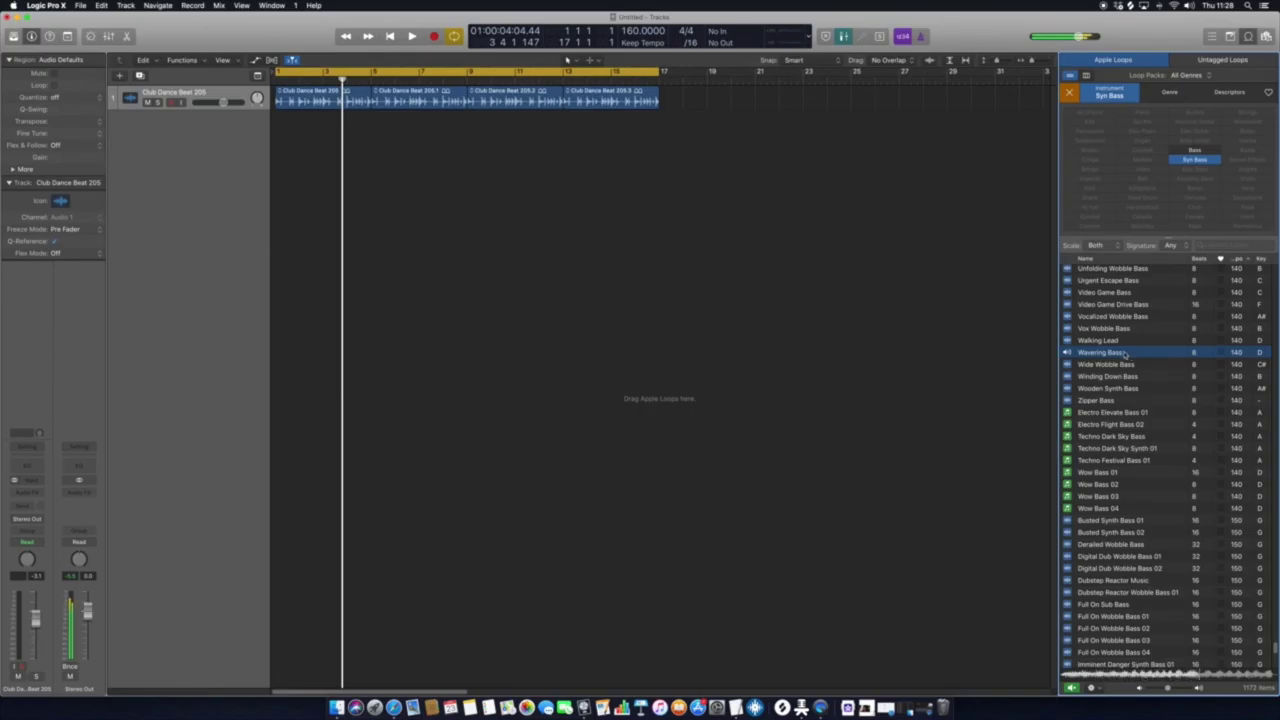
- Return the playhead to bar 1 and drag the 140 BPM Wavering Bass loop toward the tracks
key("Return")
left_click_drag(1090, 352, 322, 246)
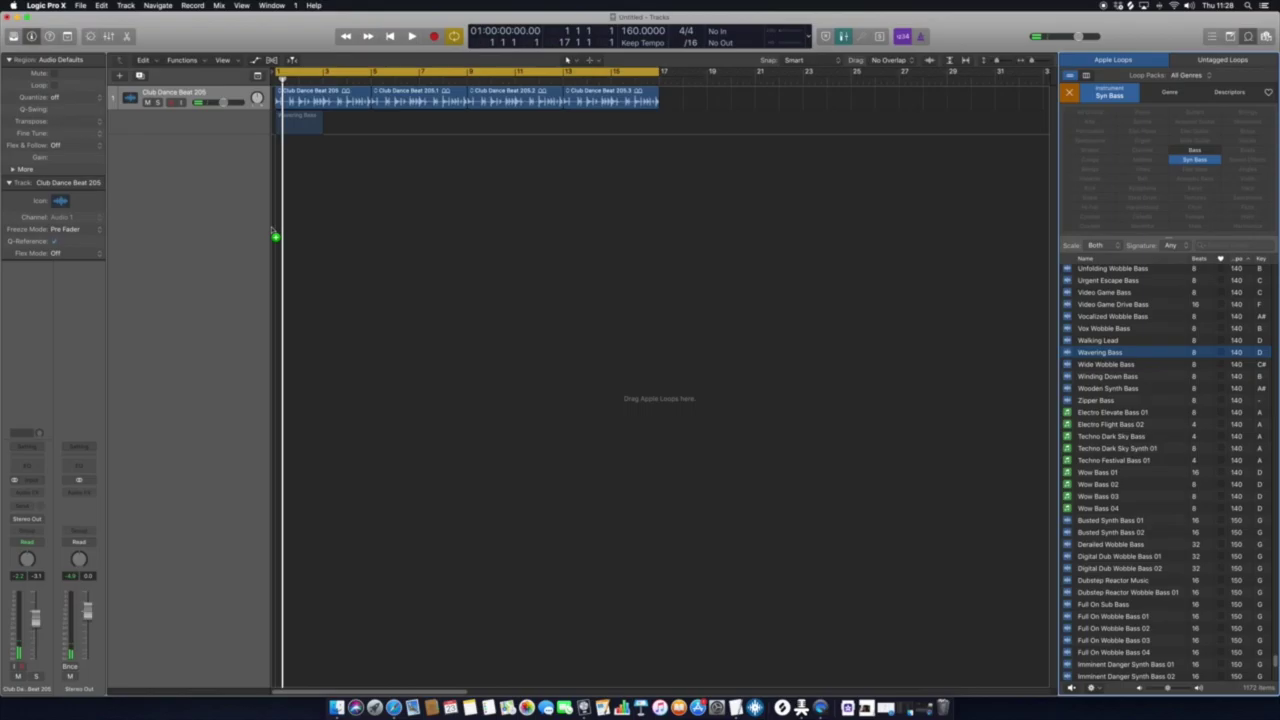
- Drop Wavering Bass as a new second track at bar 1, deselect it, and play it with the drums
left_click_drag(275, 235, 277, 234)
left_click(361, 131)
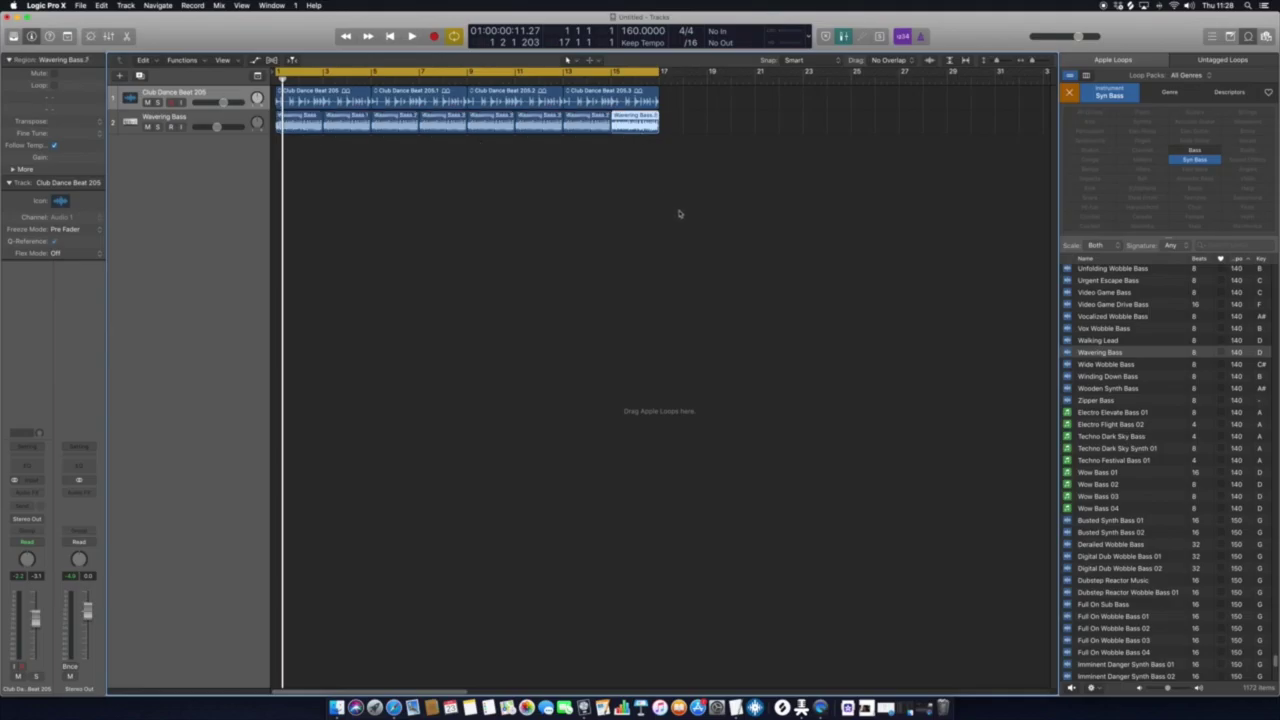
key("space")
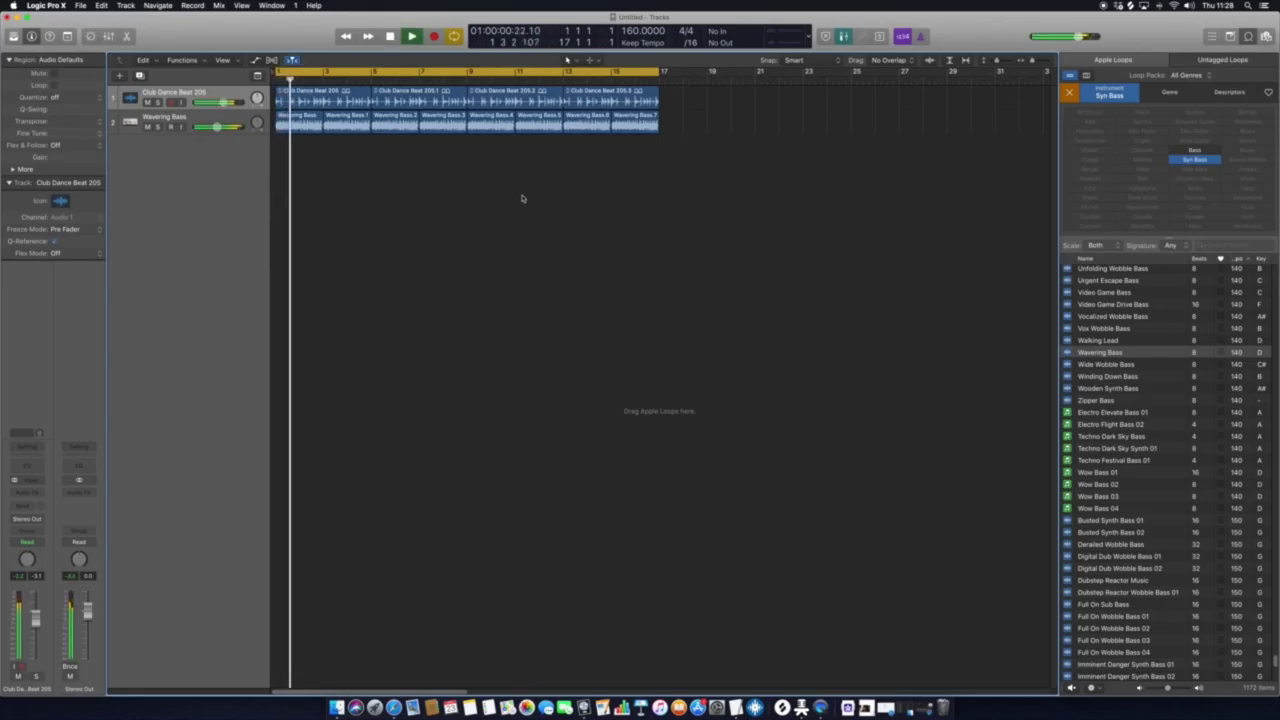